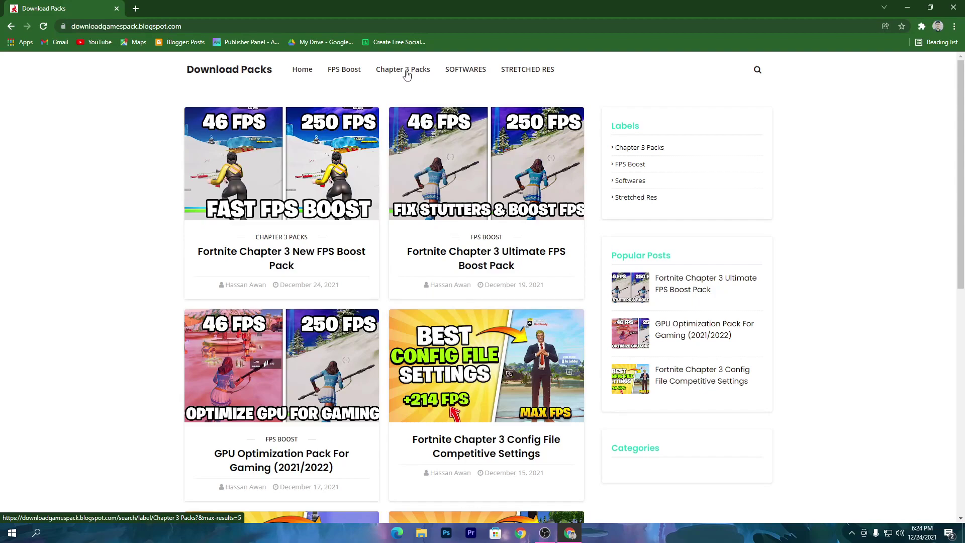
Step: Open the Fortnite Chapter 3 New FPS Boost Pack post from the Chapter 3 Packs category and follow its download link
click(397, 71)
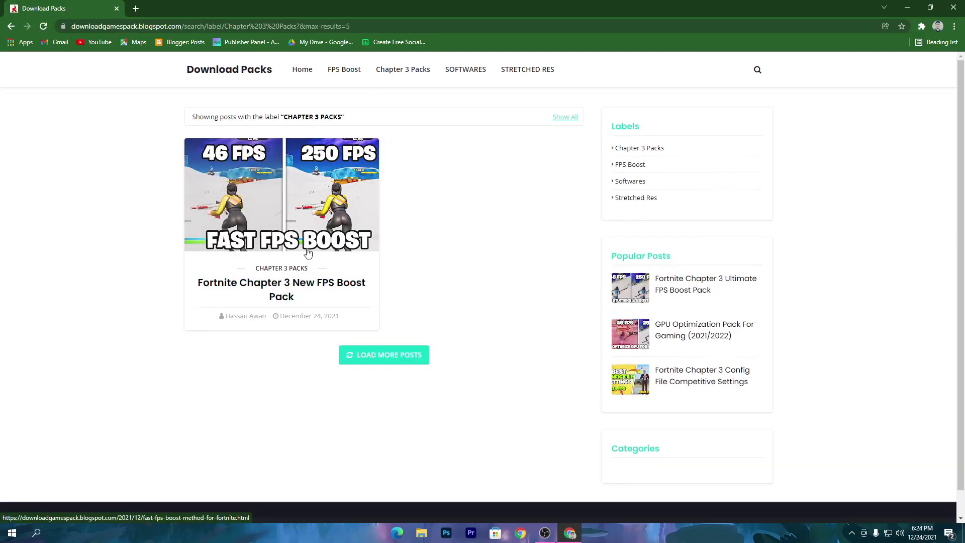
click(304, 206)
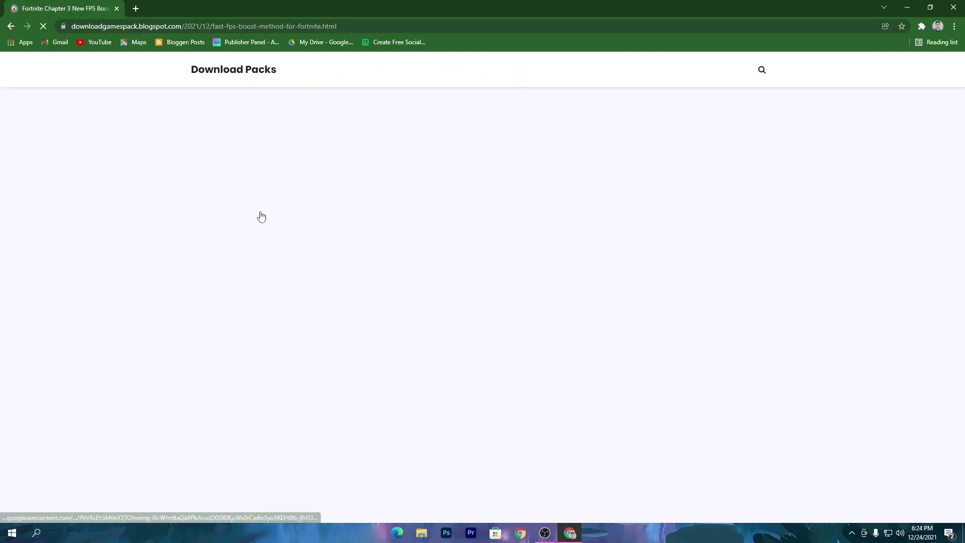
scroll(556, 224, down, 1)
scroll(557, 224, down, 5)
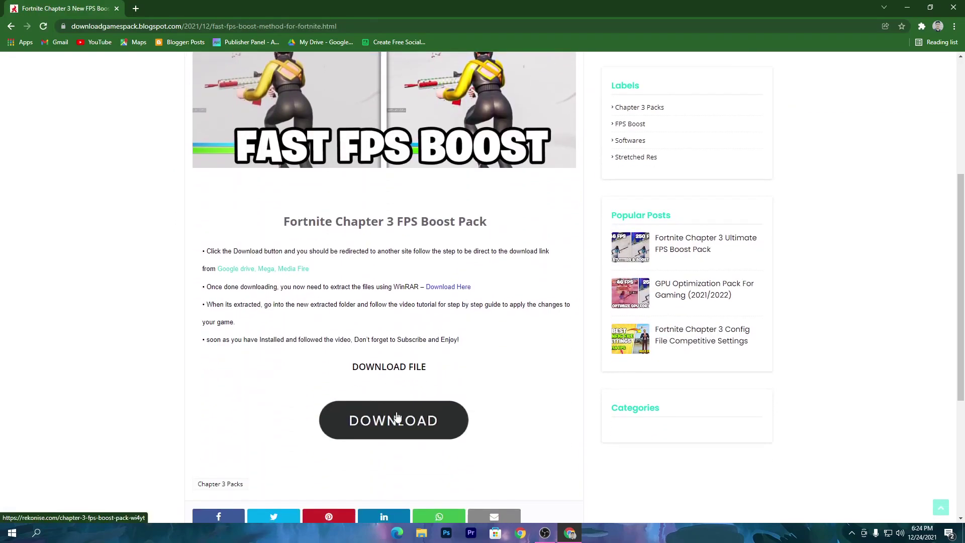
click(404, 428)
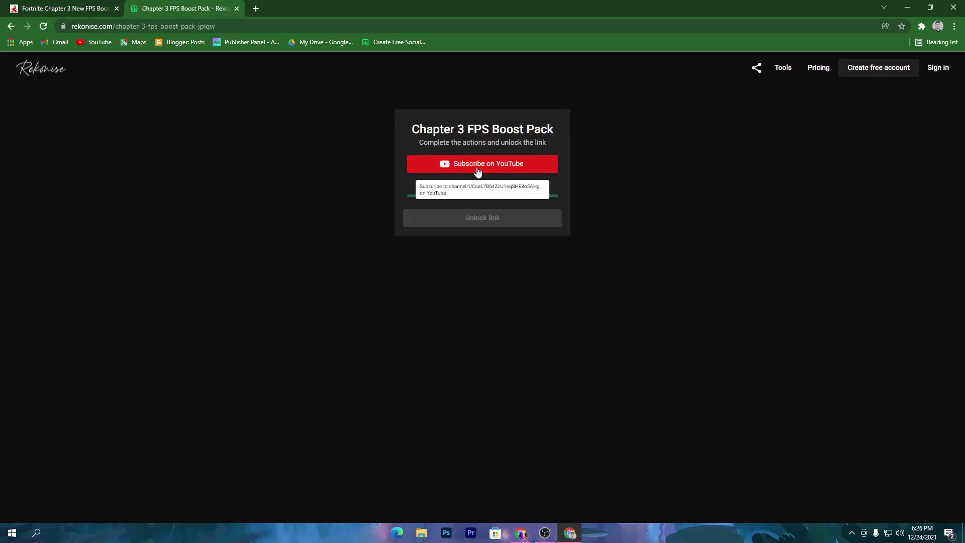
Step: Complete the required YouTube subscribe action and unlock the Chapter 3 FPS Boost Pack link
click(506, 166)
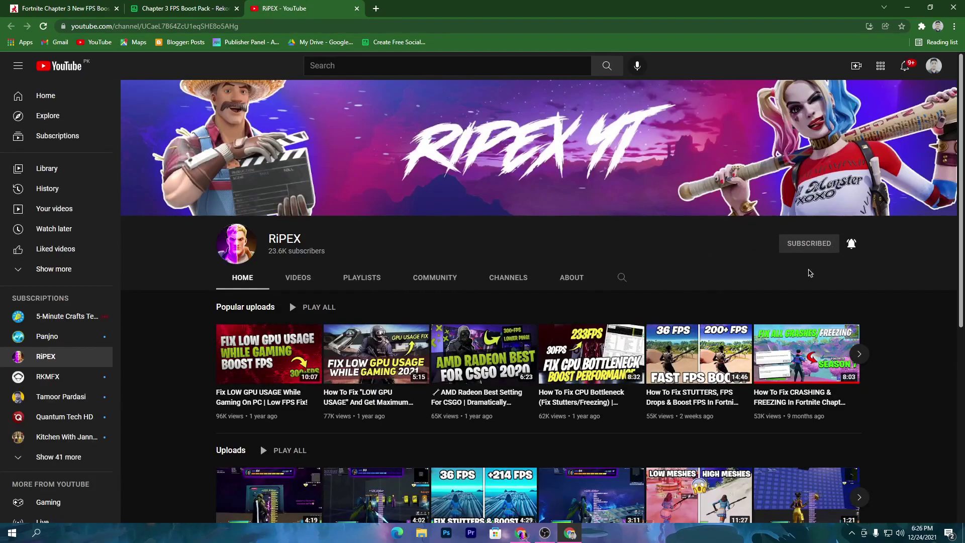
click(172, 8)
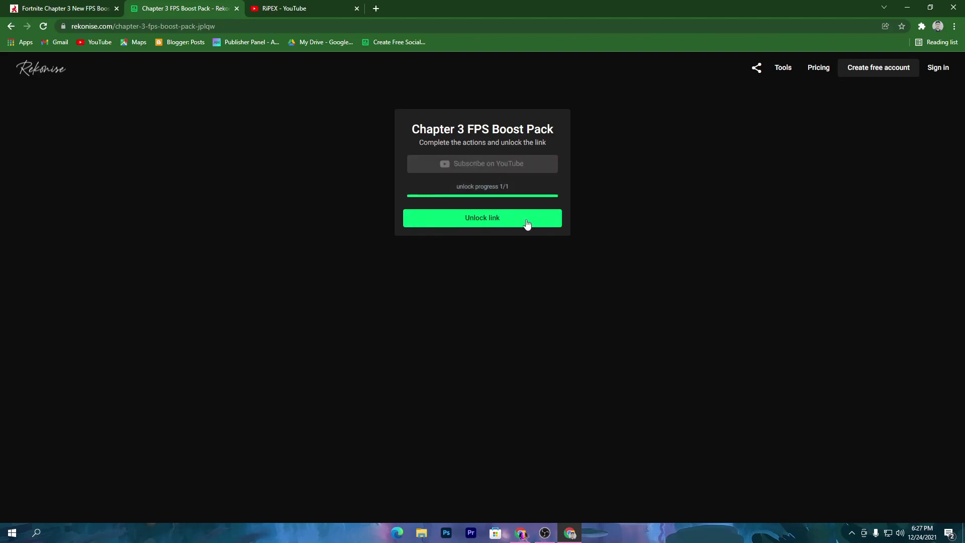
click(526, 223)
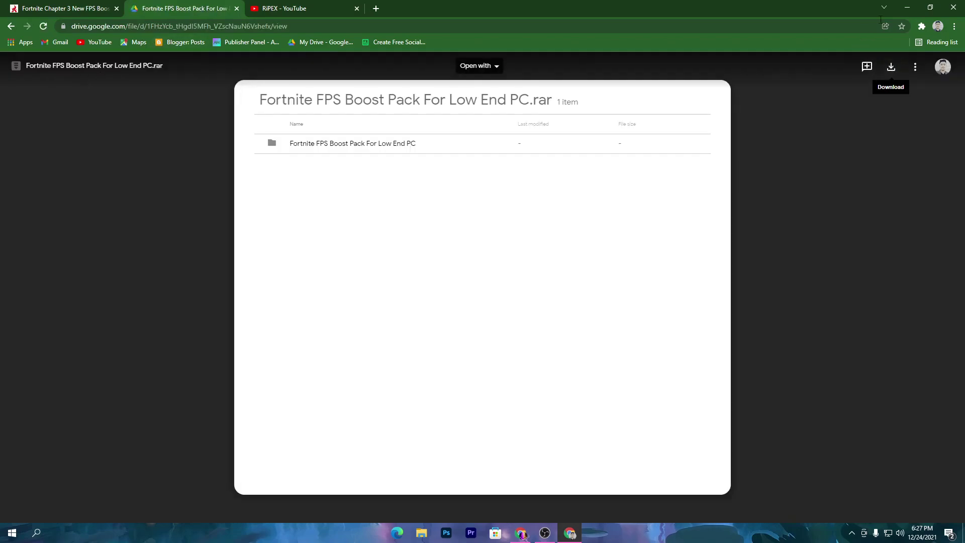
Step: Minimize the browser and extract the Fortnite FPS Boost Pack For Low End PC folder from the downloaded archive onto the desktop
click(907, 8)
click(907, 8)
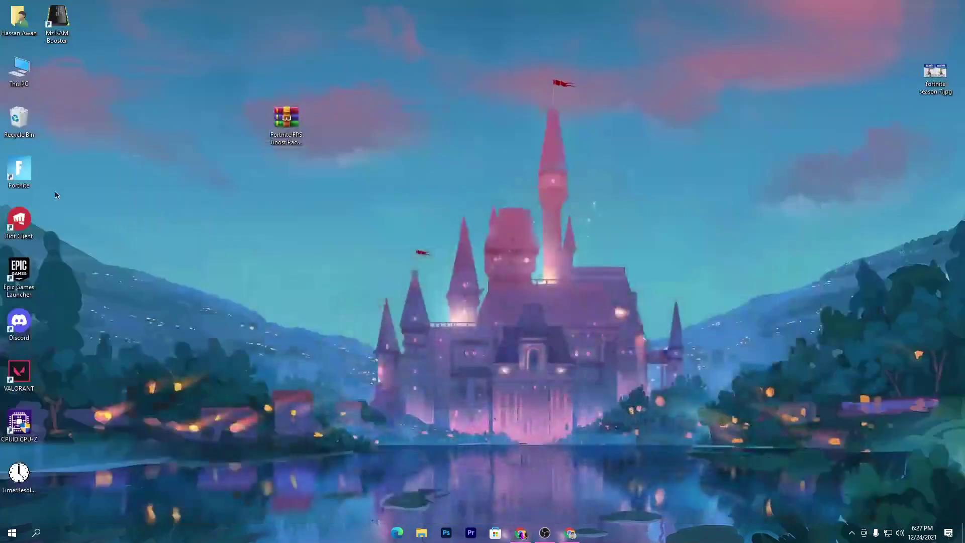
drag(267, 125, 464, 178)
double_click(515, 171)
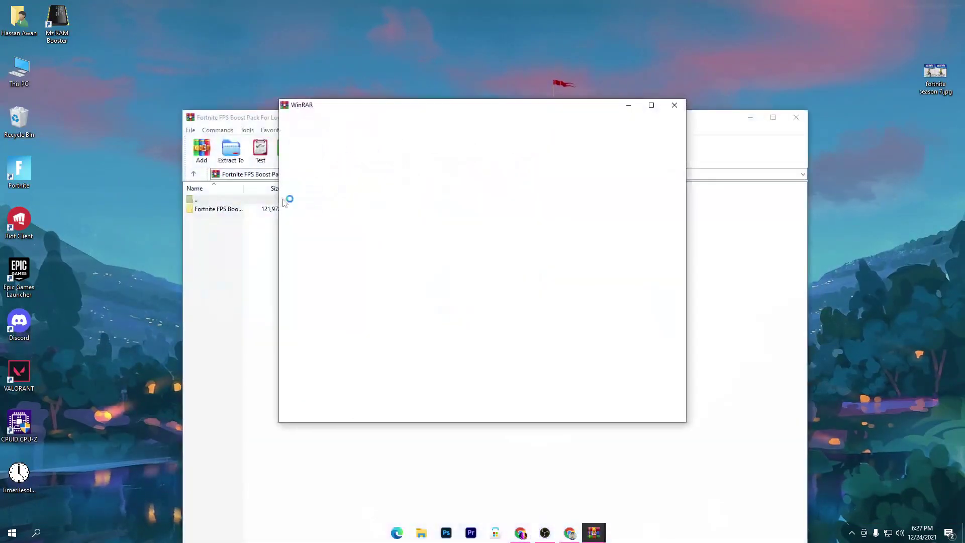
click(674, 105)
click(218, 208)
drag(219, 209, 288, 178)
click(796, 118)
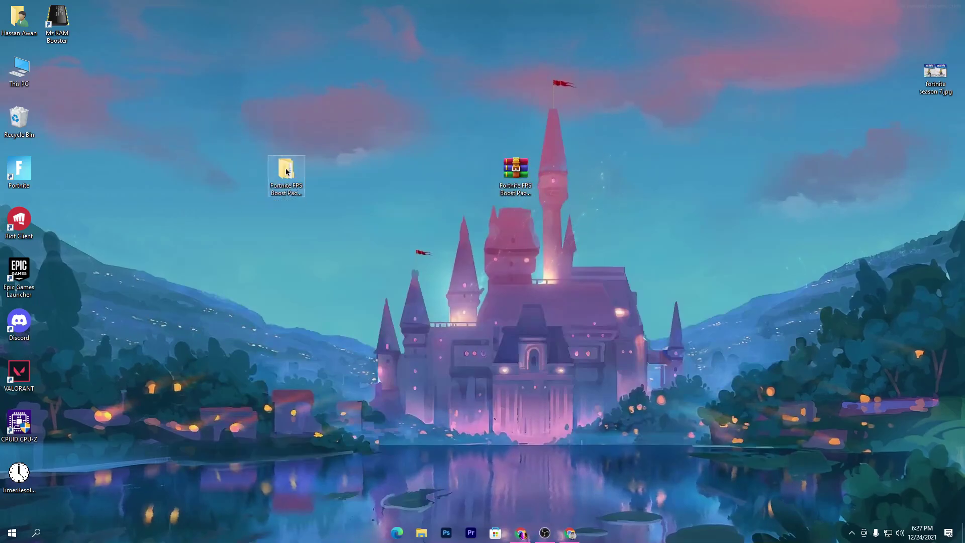
Step: Open the extracted pack's 1-Create Restore Point folder and launch the Restore Point shortcut
double_click(284, 170)
drag(145, 176, 560, 67)
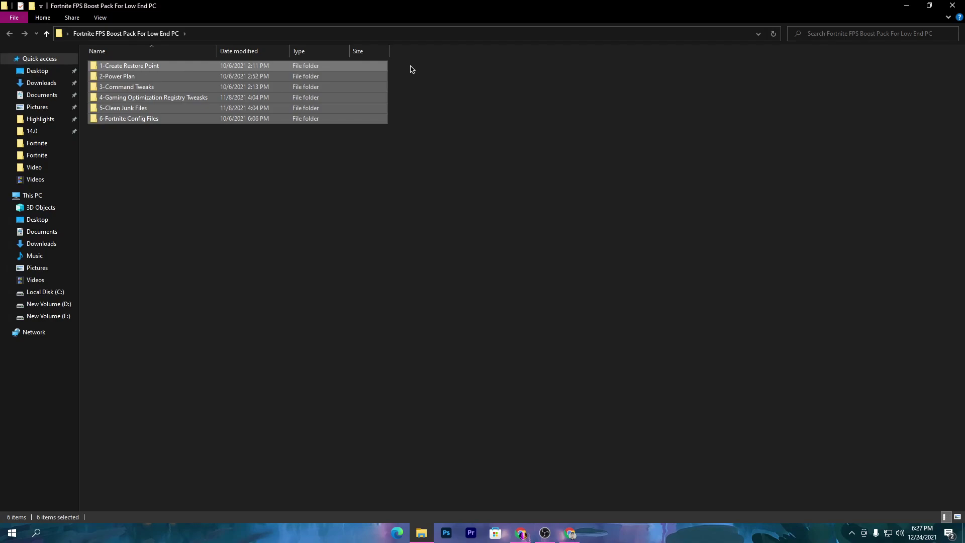
click(160, 235)
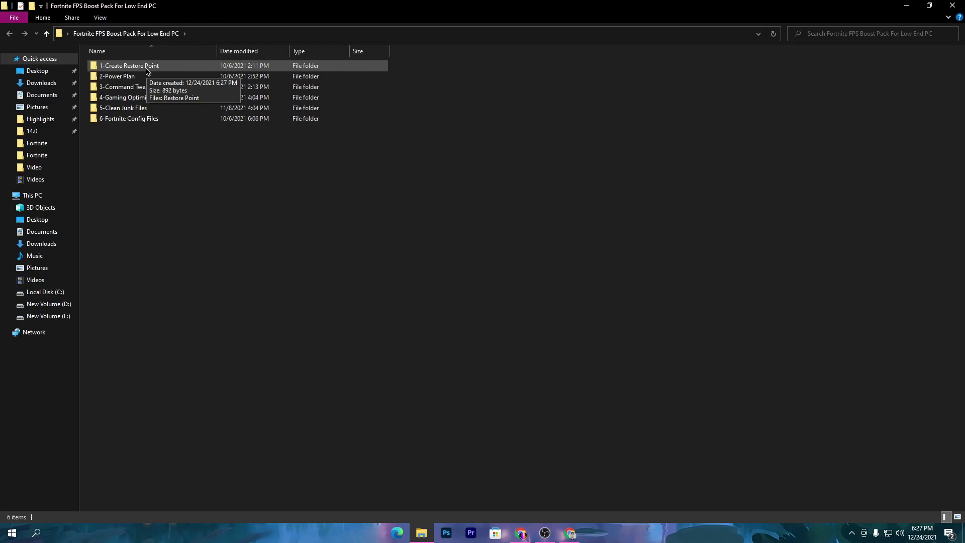
double_click(145, 69)
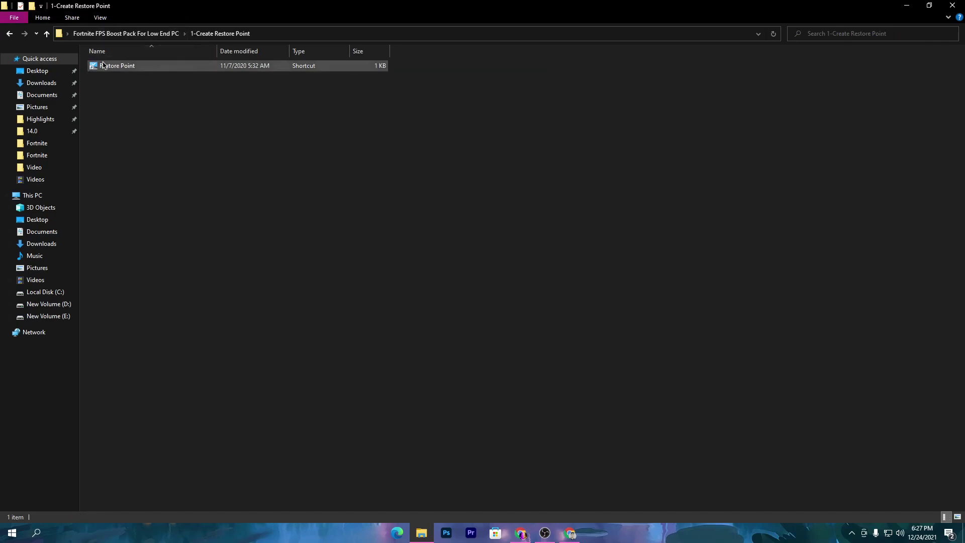
double_click(103, 65)
drag(106, 75, 387, 117)
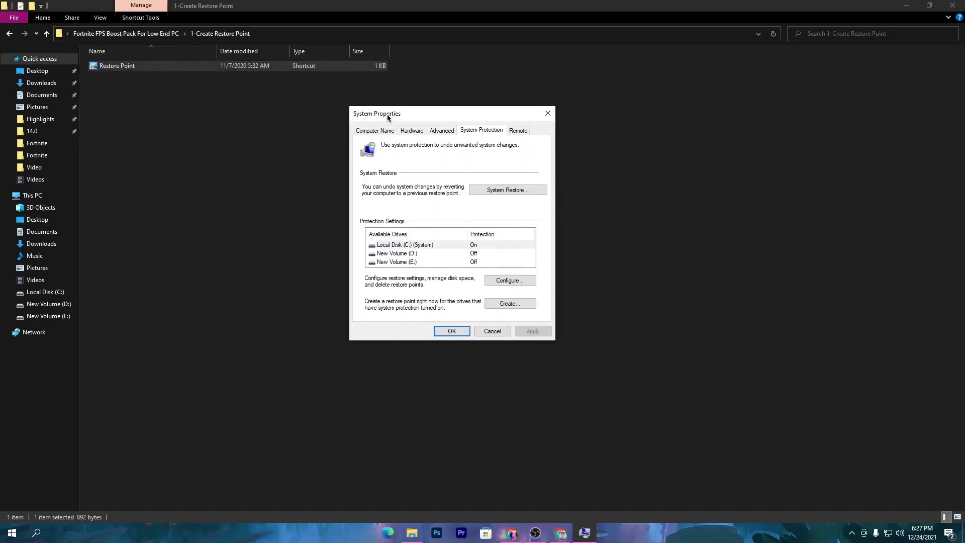
Step: Check that system protection is turned on for Local Disk (C:) and accept its restore settings
click(434, 245)
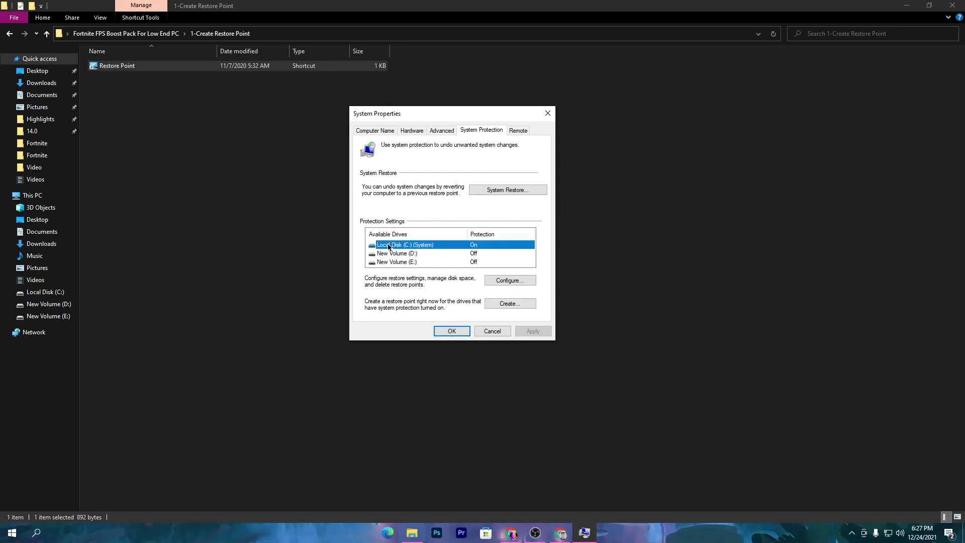
click(502, 281)
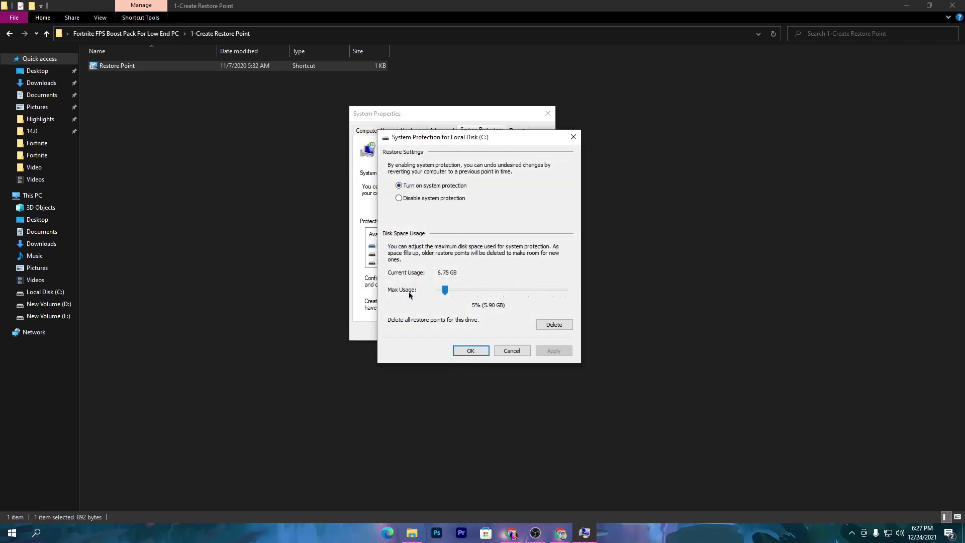
click(481, 351)
click(548, 262)
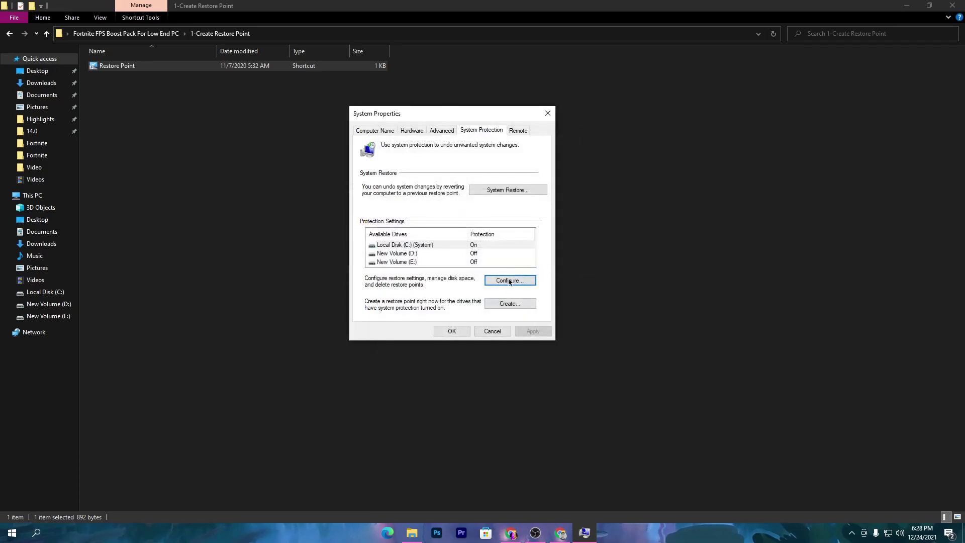
Step: Create a restore point with the description "yt" and close System Properties
click(508, 304)
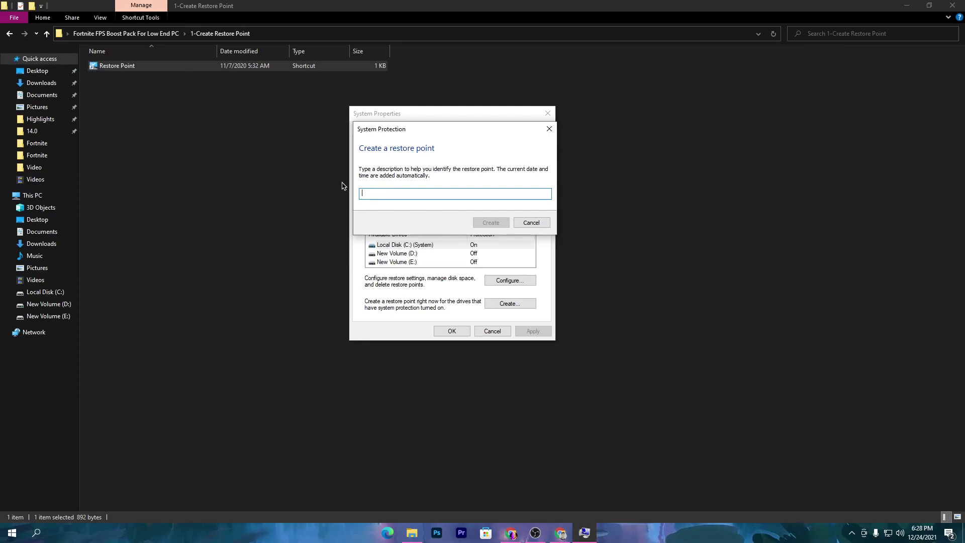
text(yt)
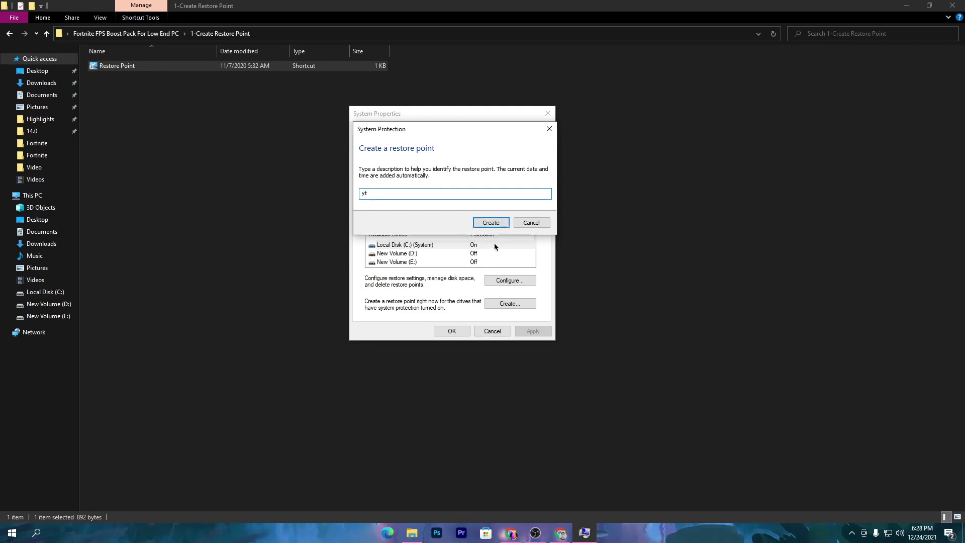
click(487, 221)
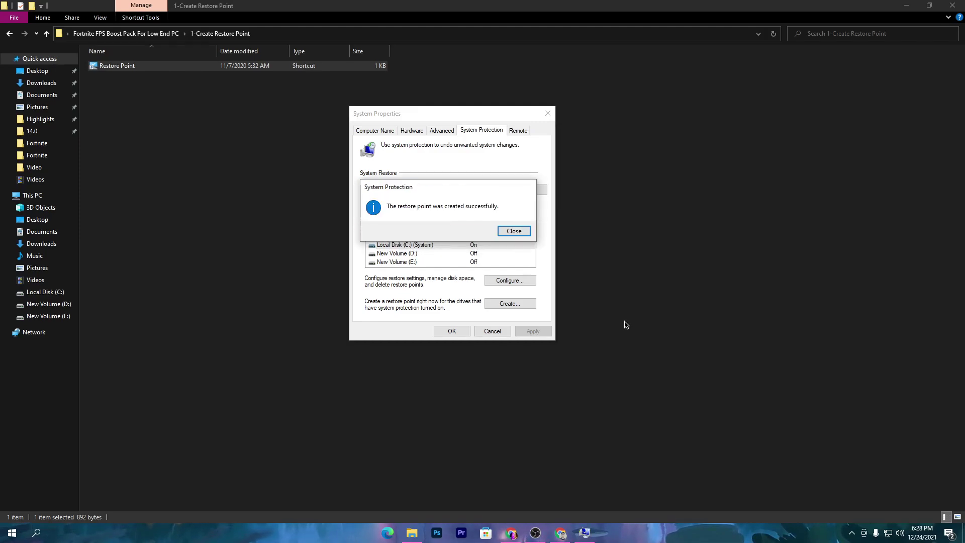
click(512, 232)
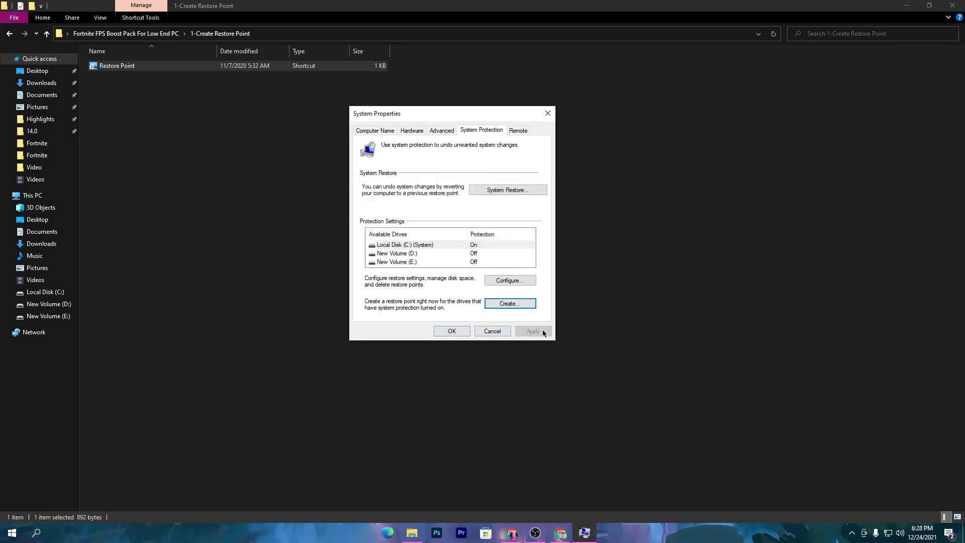
click(451, 330)
Step: Launch Power Options from the pack's 2-Power Plan folder and select the High performance plan
click(179, 34)
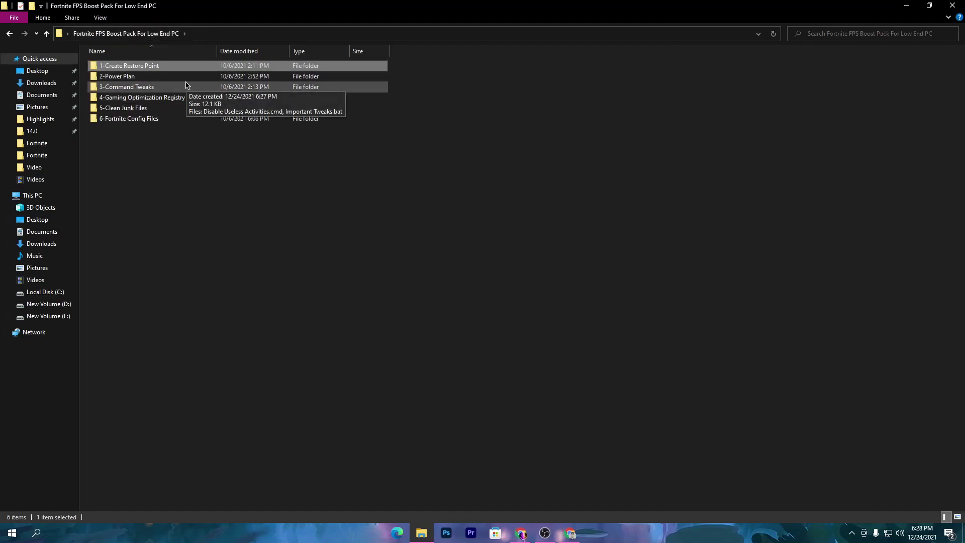
double_click(129, 76)
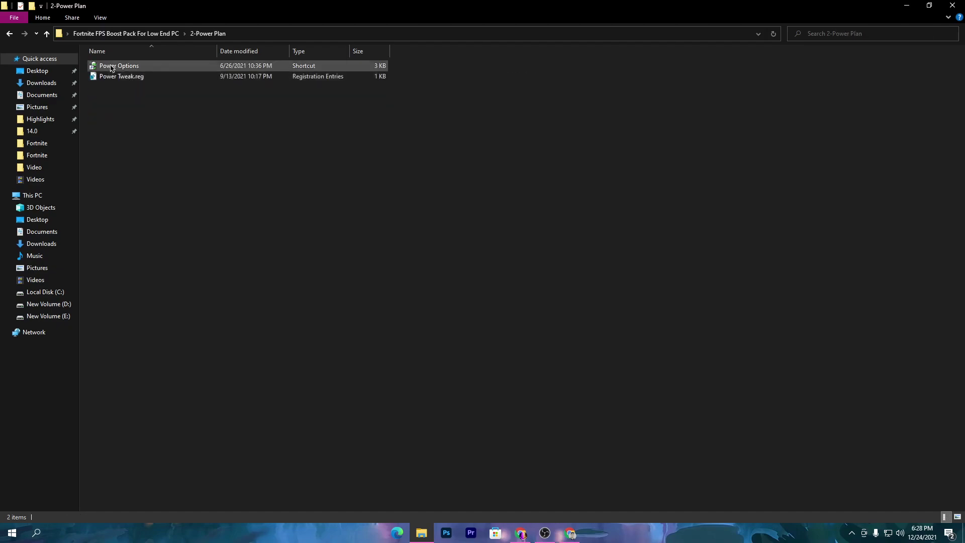
click(162, 68)
double_click(162, 68)
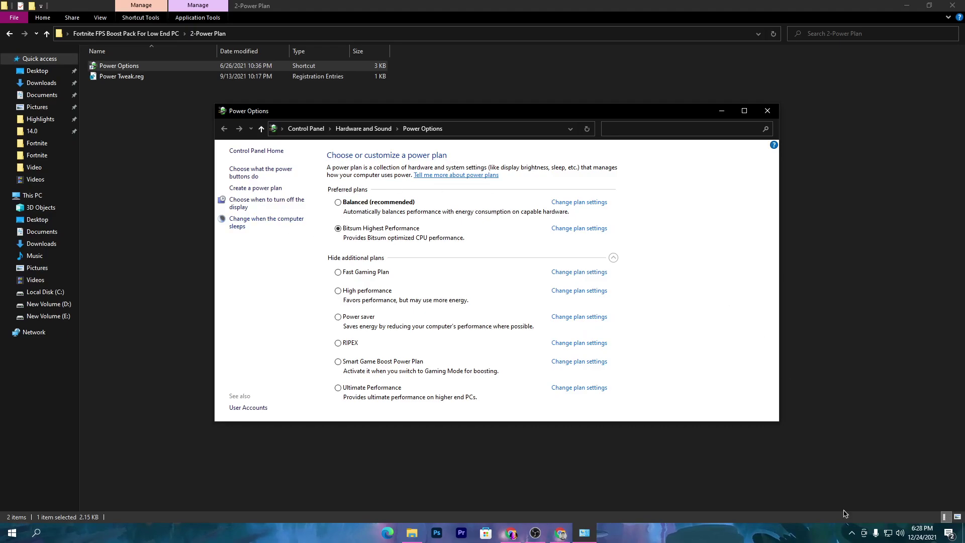
click(851, 532)
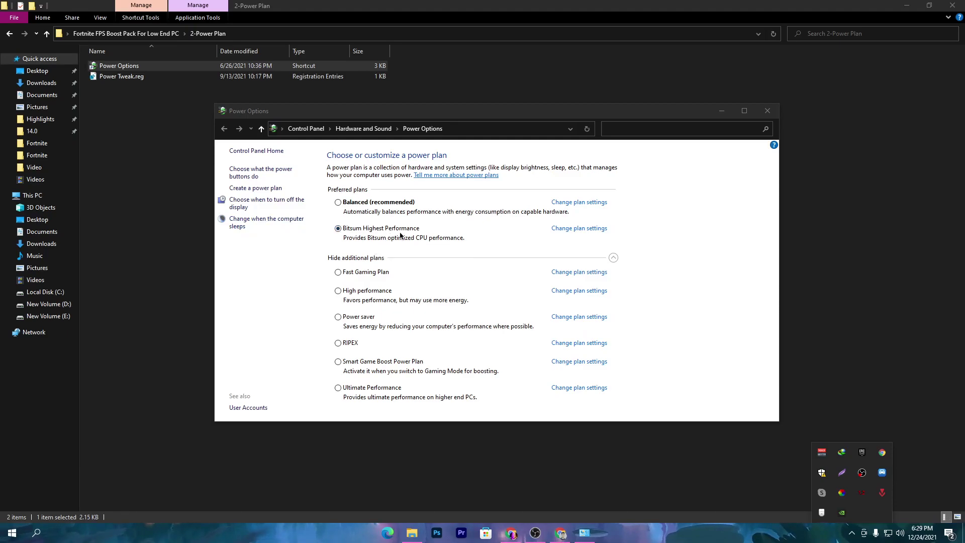
click(338, 291)
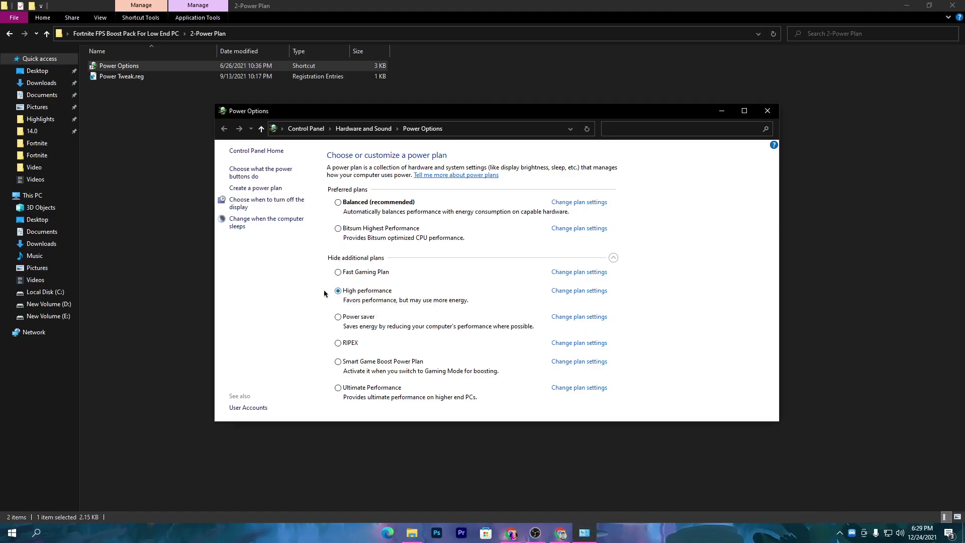
click(767, 111)
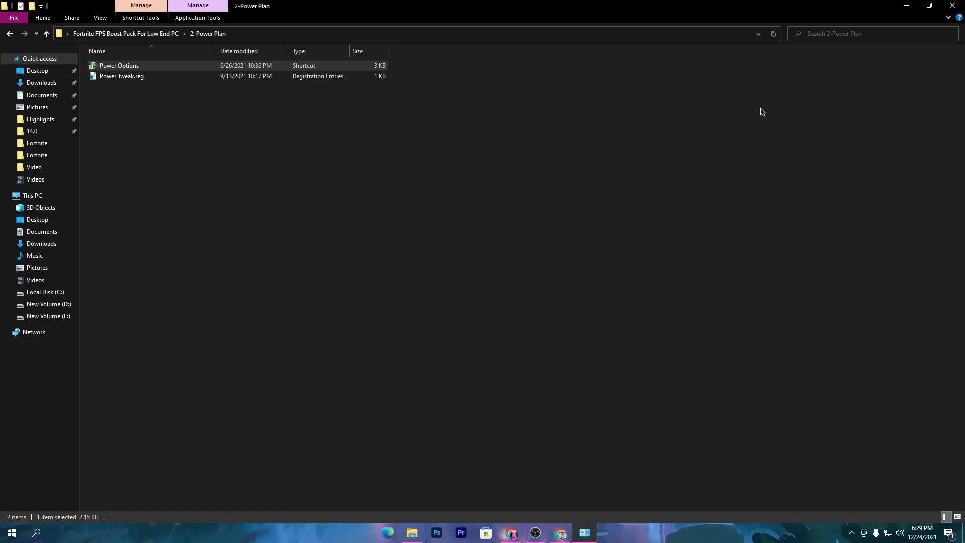
Step: Merge Power Tweak.reg into the registry, allowing the Registry Editor to make changes
double_click(136, 77)
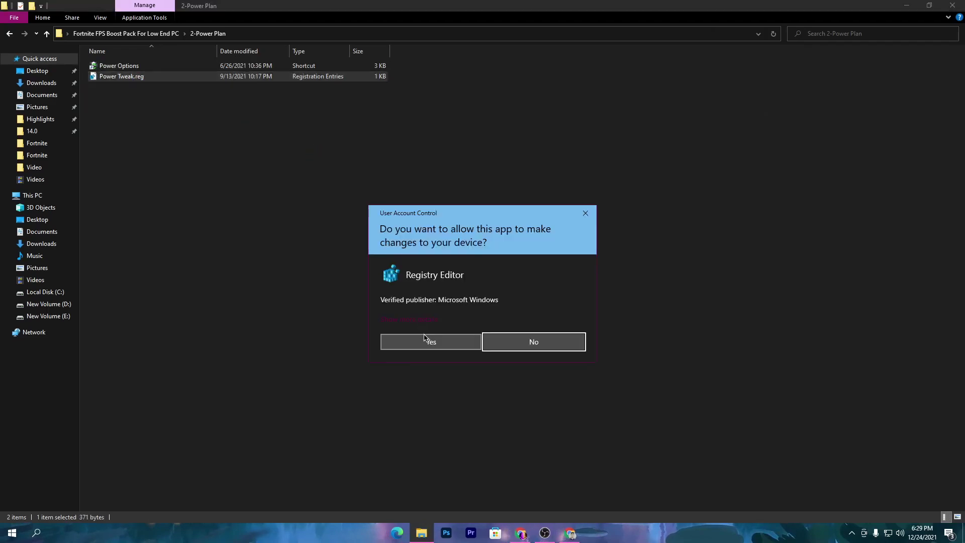
click(423, 341)
click(555, 281)
click(597, 269)
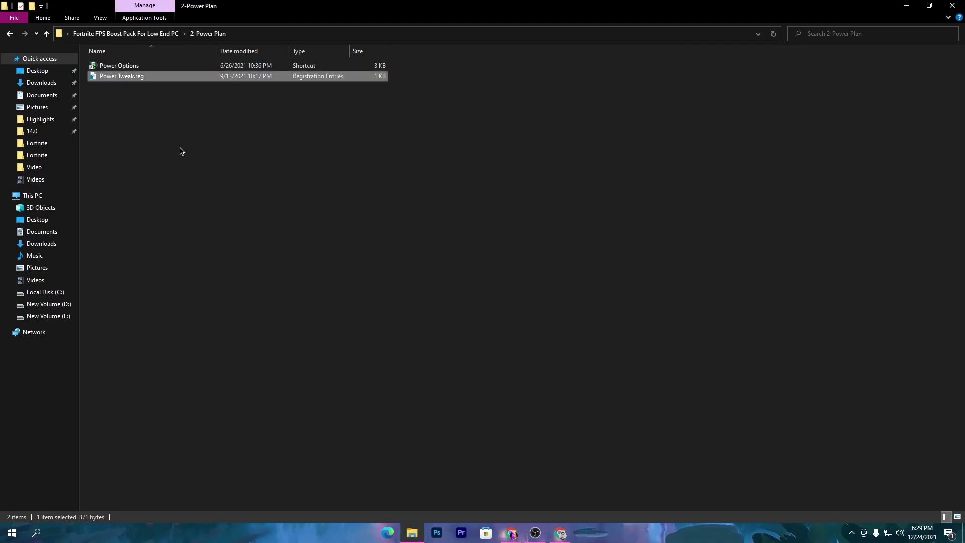
Step: Open the pack's 3-Command Tweaks folder and run Disable Useless Activities.cmd
click(125, 34)
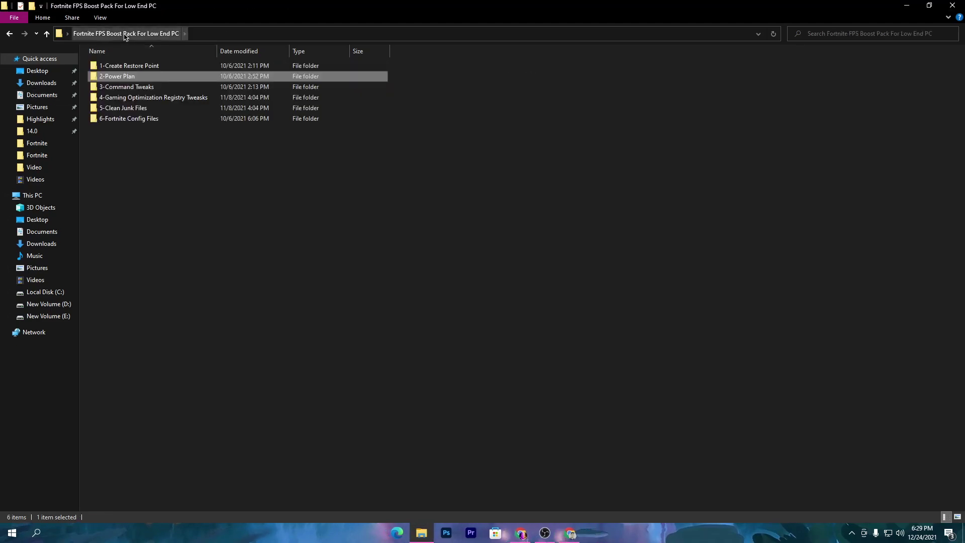
double_click(147, 89)
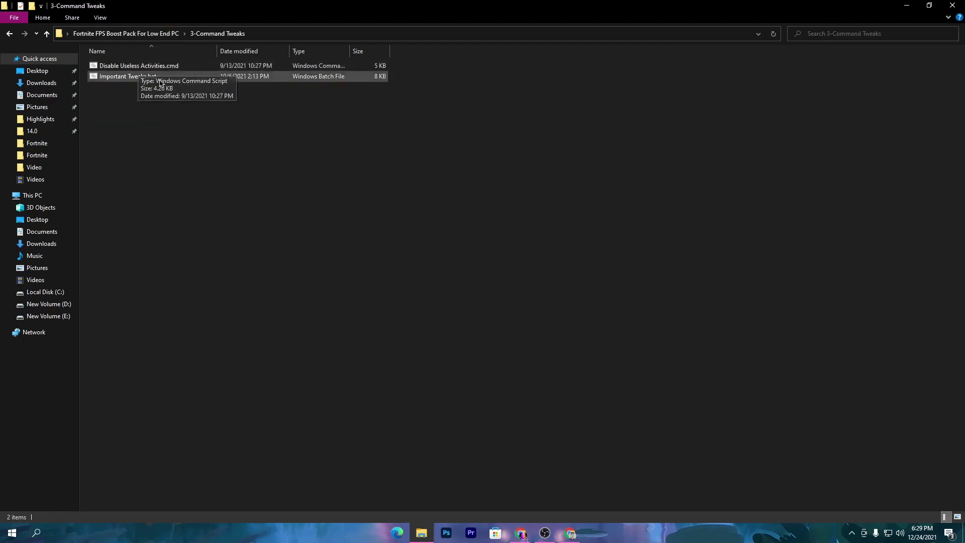
double_click(120, 69)
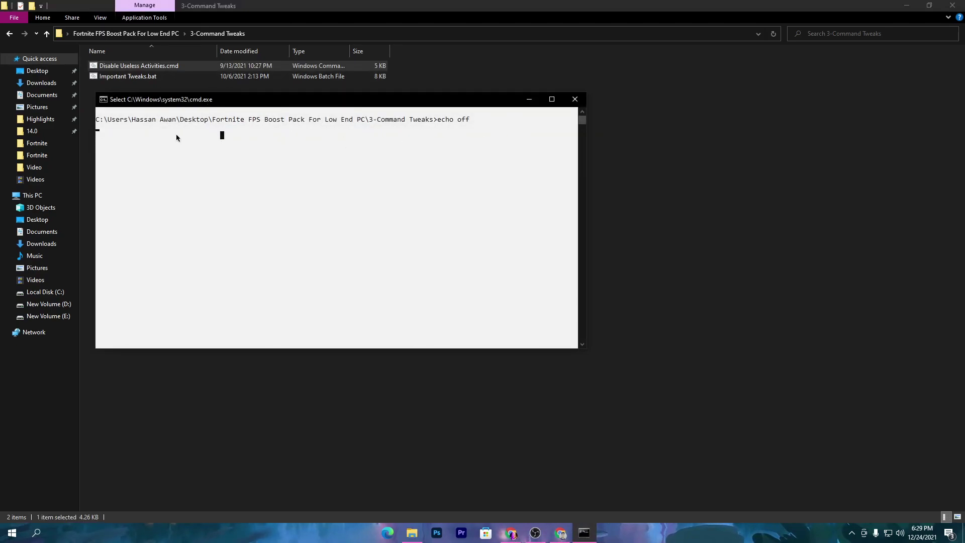
Step: Bring the running tweak script's command window to the front and close it
mouse_move(584, 532)
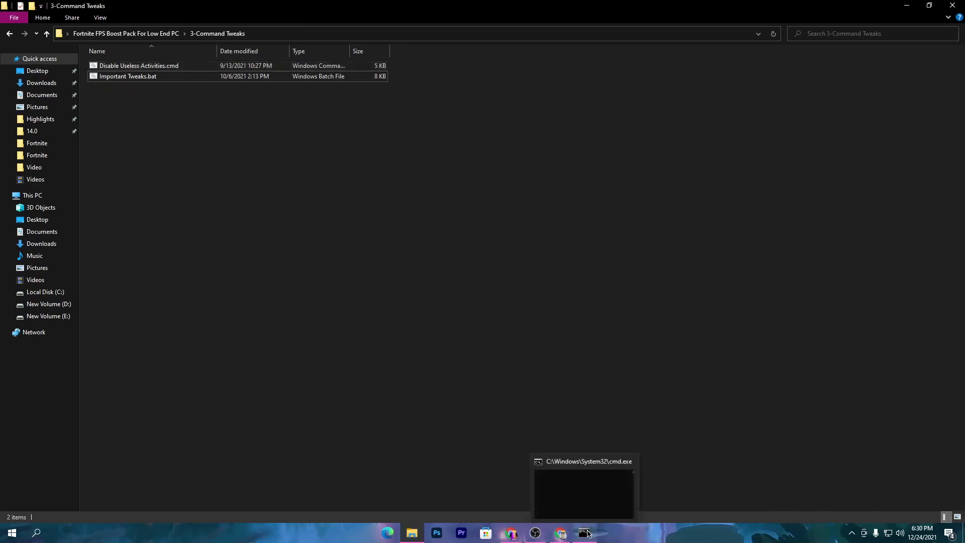
click(577, 499)
click(339, 229)
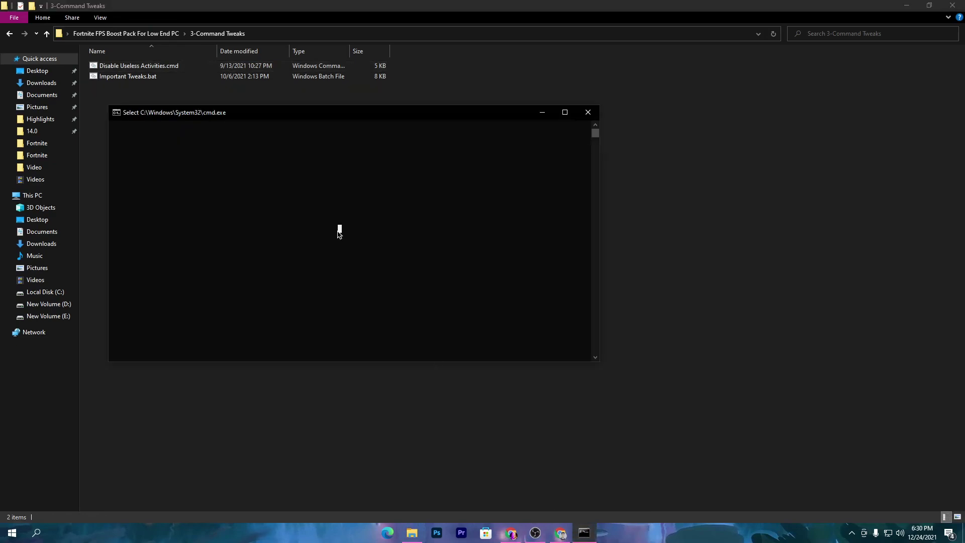
click(588, 112)
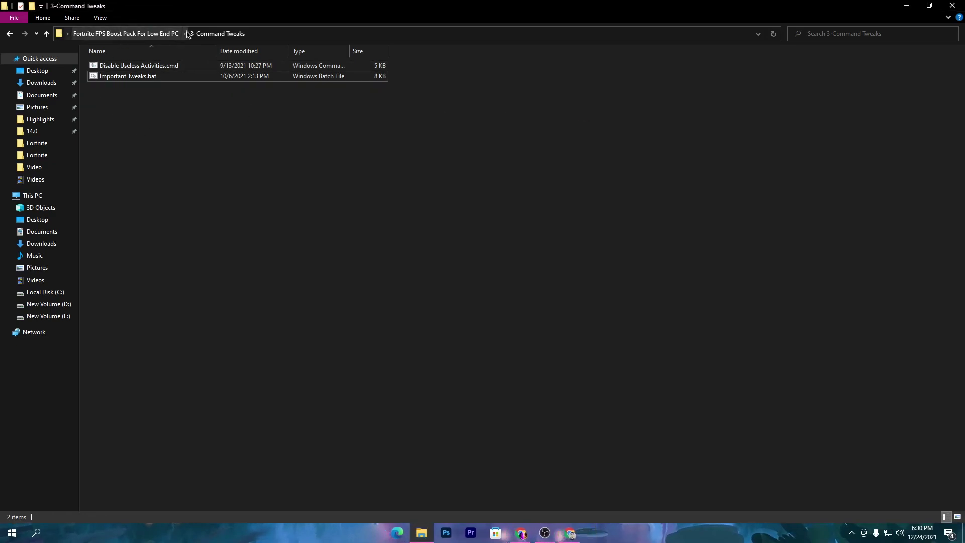
Step: Open the pack's 4-Gaming Optimization Registry Tweasks folder and merge Disable Driver Searching.reg into the registry
click(98, 32)
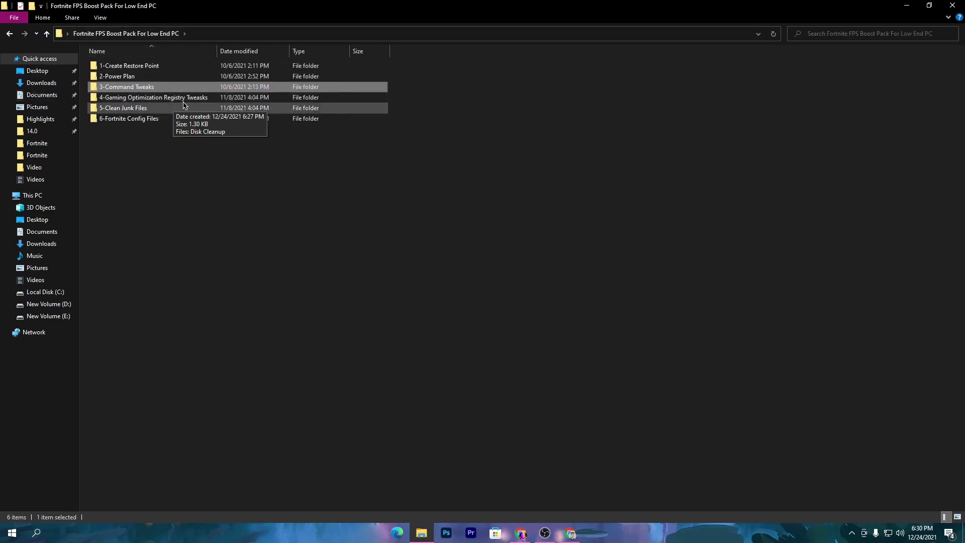
double_click(163, 97)
drag(108, 221, 434, 69)
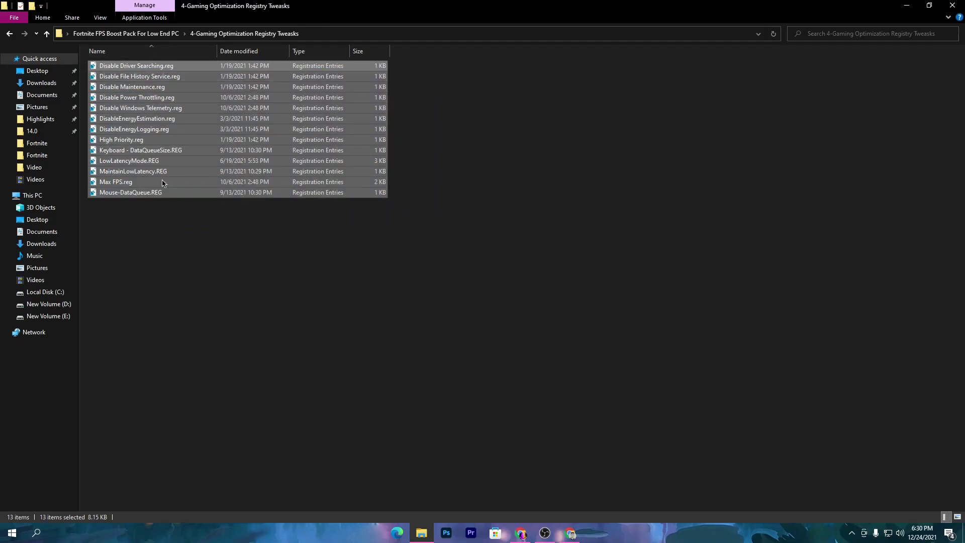
click(504, 167)
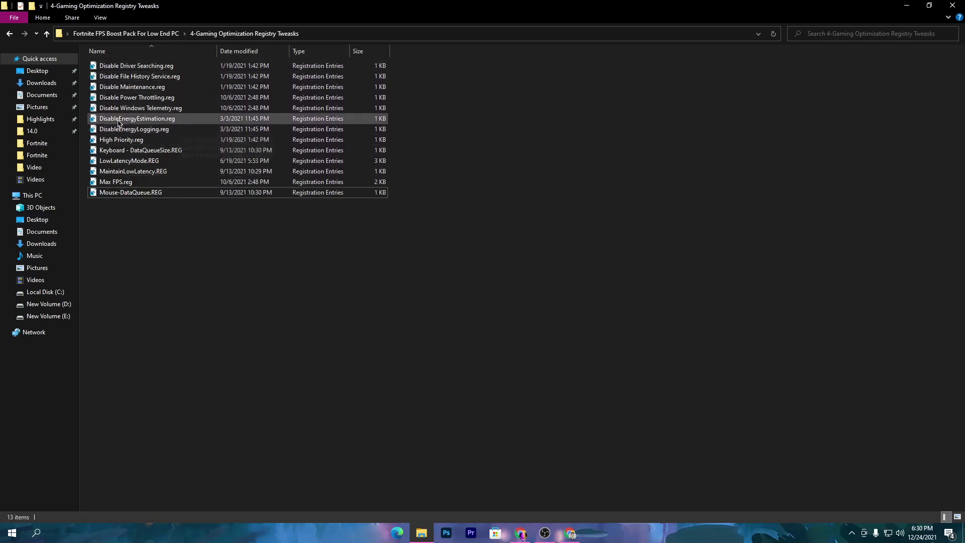
double_click(151, 67)
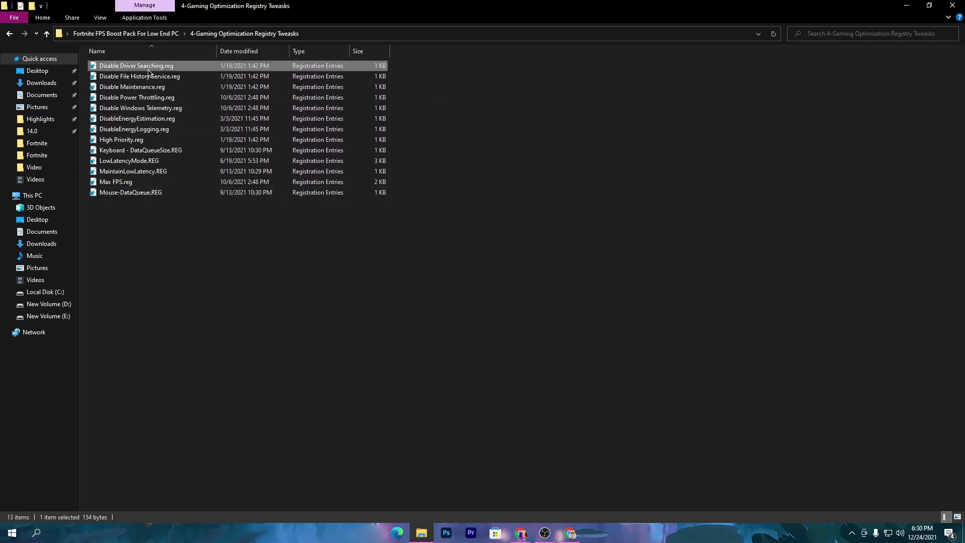
click(428, 341)
click(557, 285)
click(596, 270)
Step: Merge Disable File History Service.reg and Disable Power Throttling.reg into the registry, allowing the Registry Editor to make changes
double_click(141, 76)
click(430, 341)
click(554, 279)
click(596, 271)
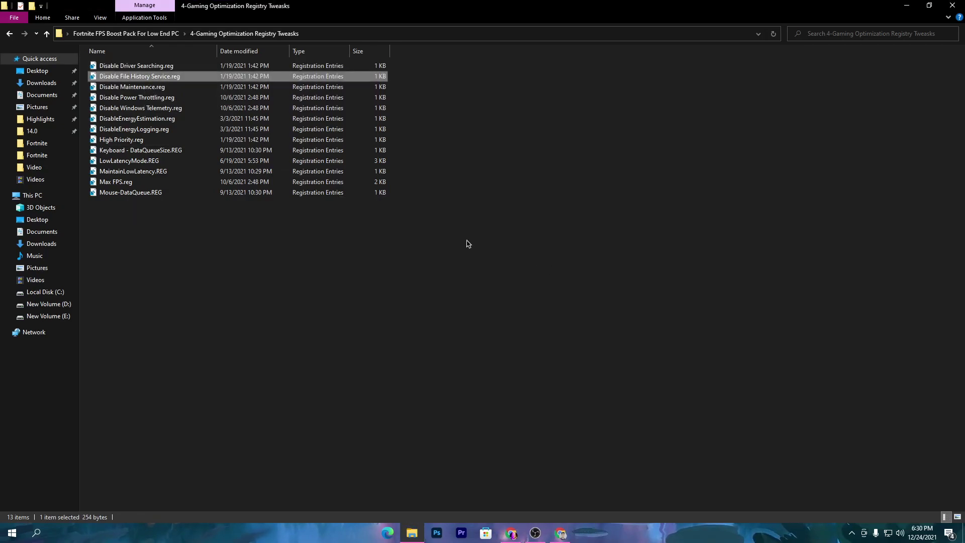
double_click(129, 99)
click(430, 340)
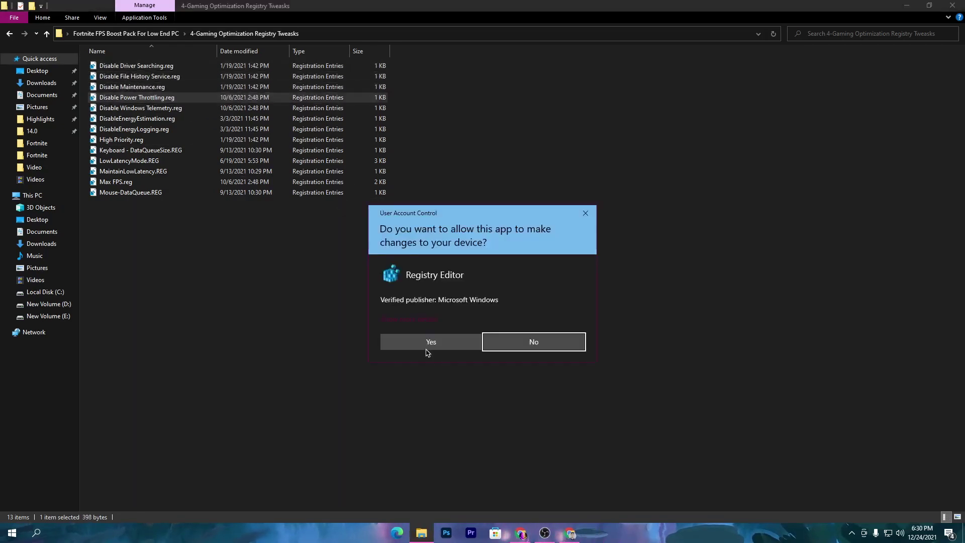
click(587, 276)
Step: Merge Disable Windows Telemetry.reg and DisableEnergyEstimation.reg into the registry
double_click(141, 107)
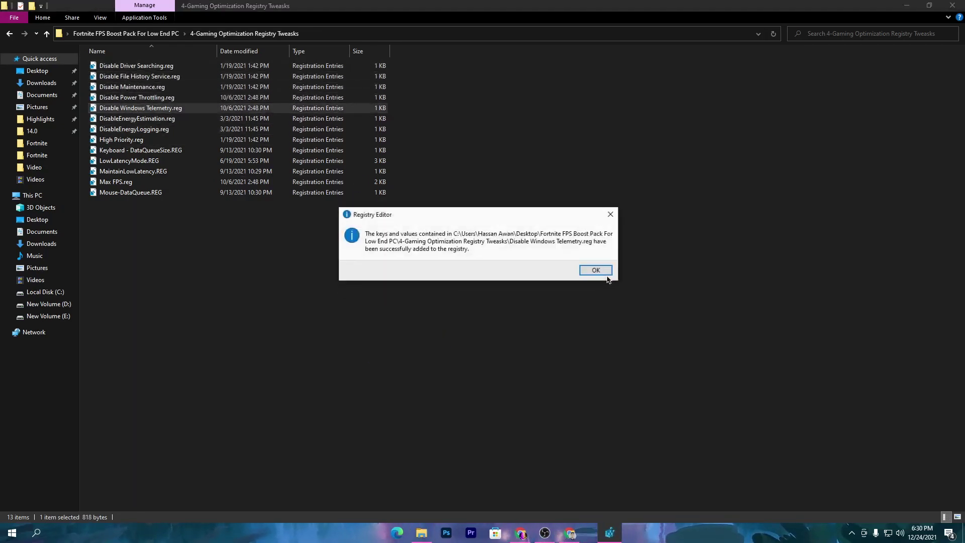
click(596, 270)
double_click(134, 129)
click(430, 340)
click(547, 286)
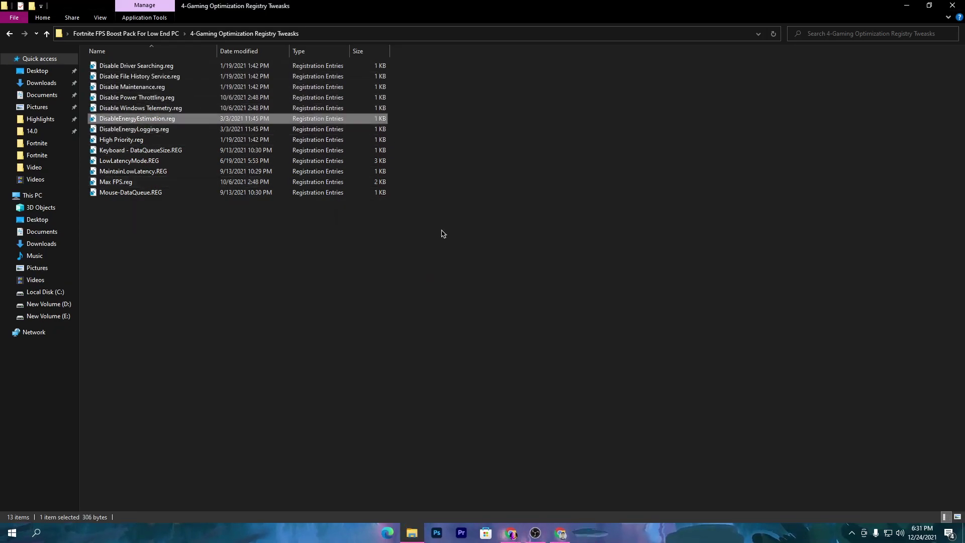
click(592, 268)
Step: Merge Keyboard - DataQueueSize.REG and LowLatencyMode.REG into the registry, allowing the Registry Editor to make changes
double_click(140, 149)
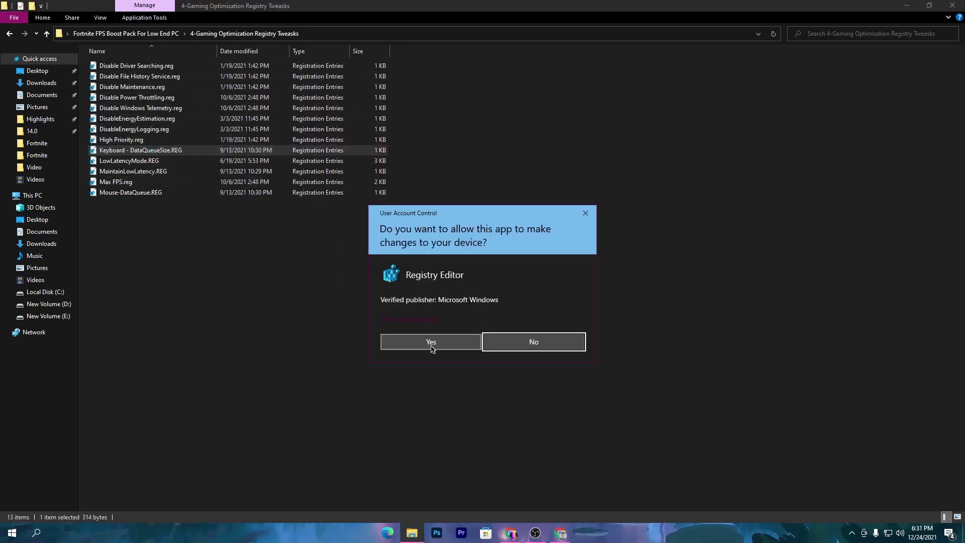
click(431, 341)
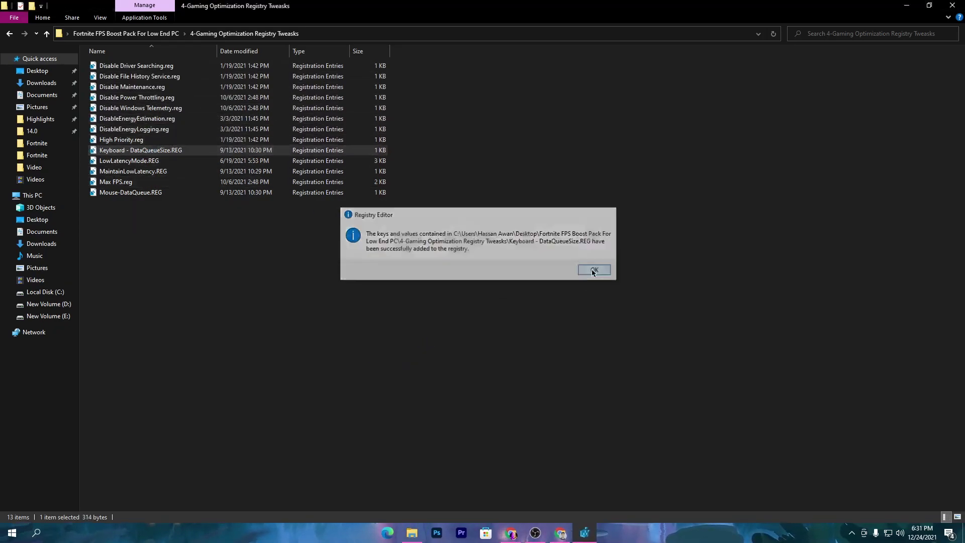
click(593, 269)
double_click(129, 161)
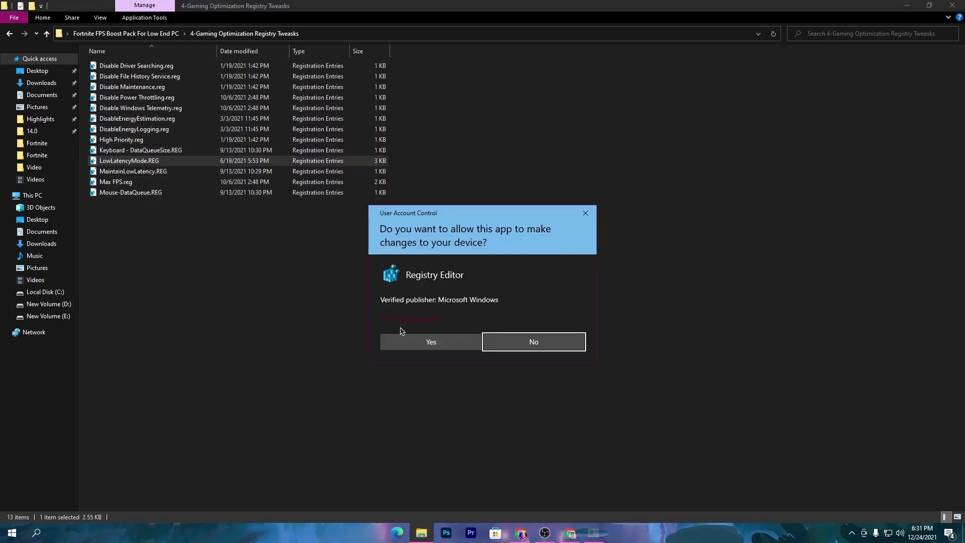
click(431, 342)
click(593, 270)
Step: Merge MaintainLowLatency.REG and Max FPS.reg into the registry
double_click(133, 171)
click(430, 341)
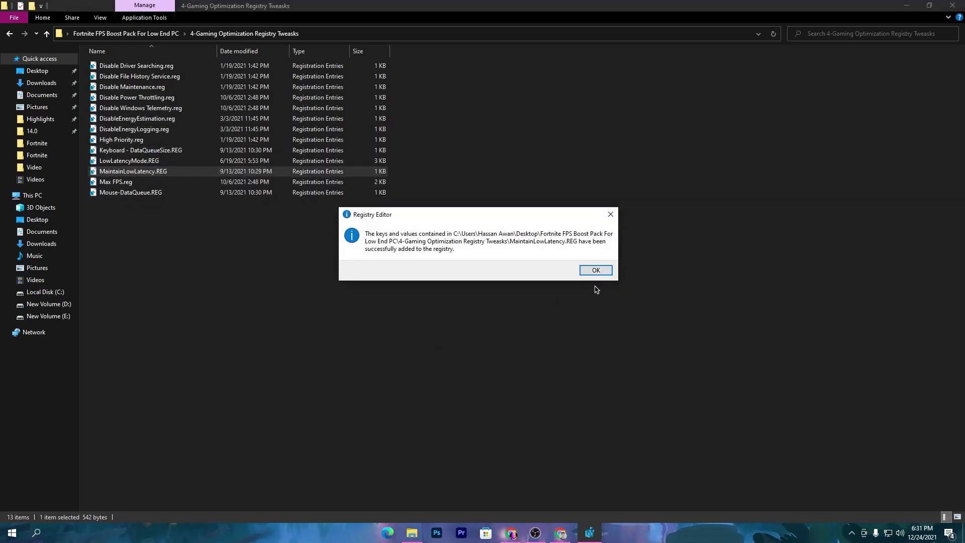
click(592, 269)
click(195, 182)
double_click(195, 186)
click(557, 280)
Step: Merge Mouse-DataQueue.REG into the registry and leave no files selected in the folder
double_click(132, 193)
click(557, 280)
drag(200, 217, 395, 84)
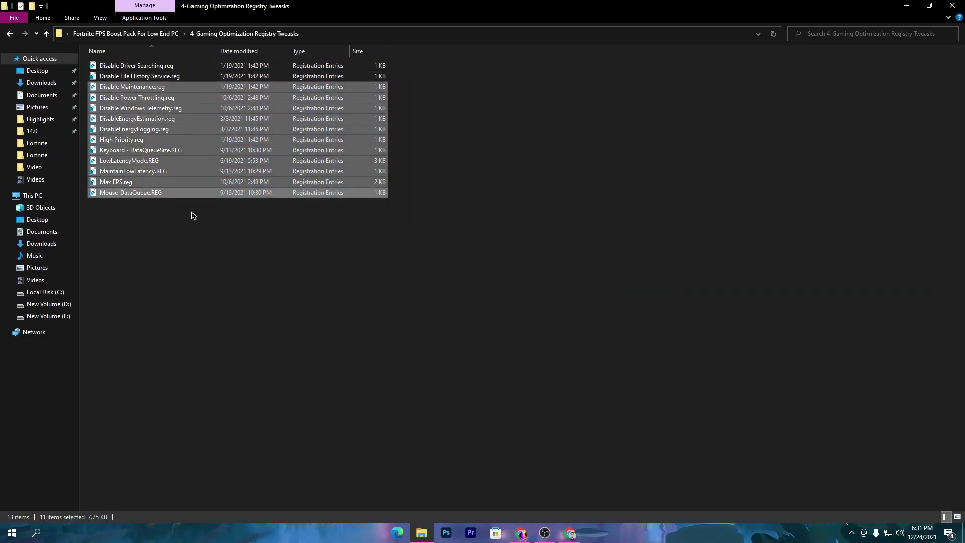
click(134, 235)
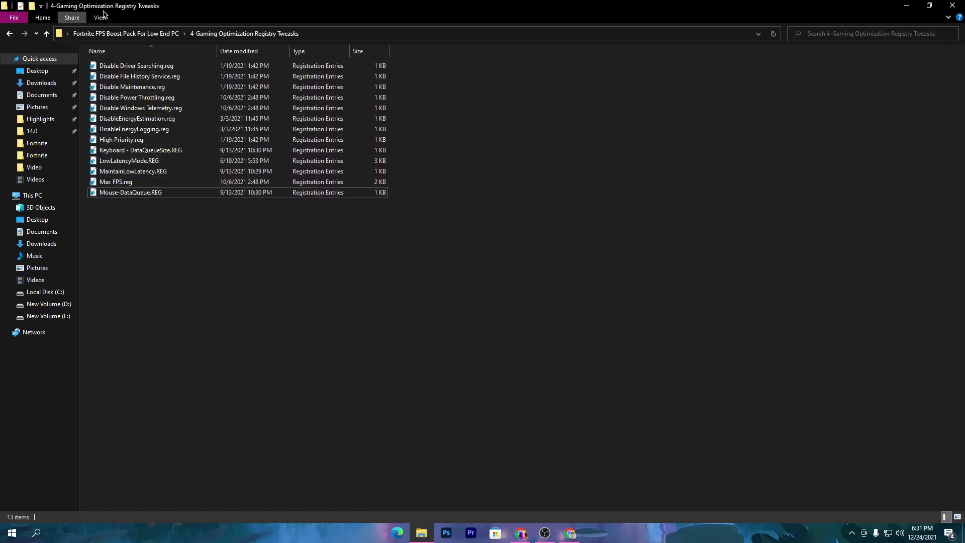
Step: Launch Disk Cleanup from the pack's 5-Clean Junk Files folder and close its drive selection dialog
click(133, 34)
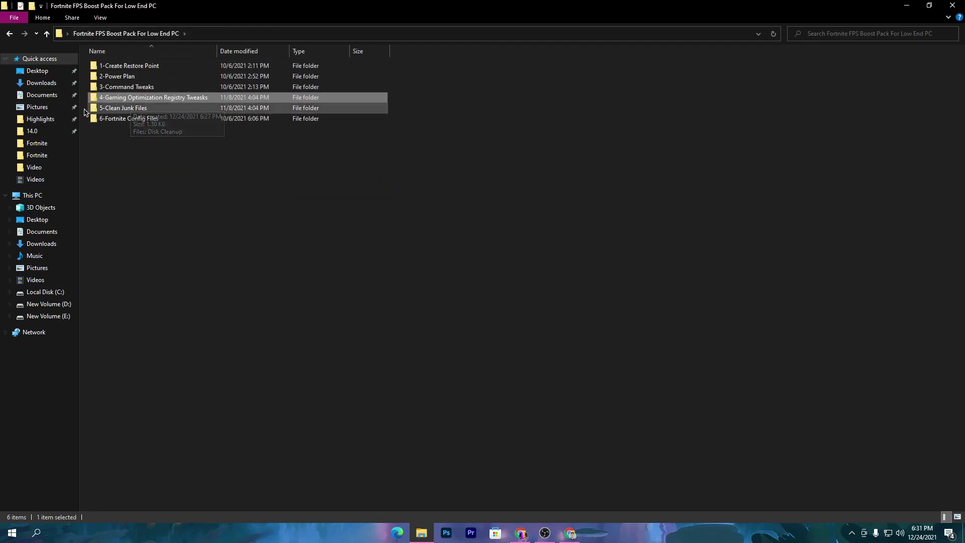
double_click(108, 108)
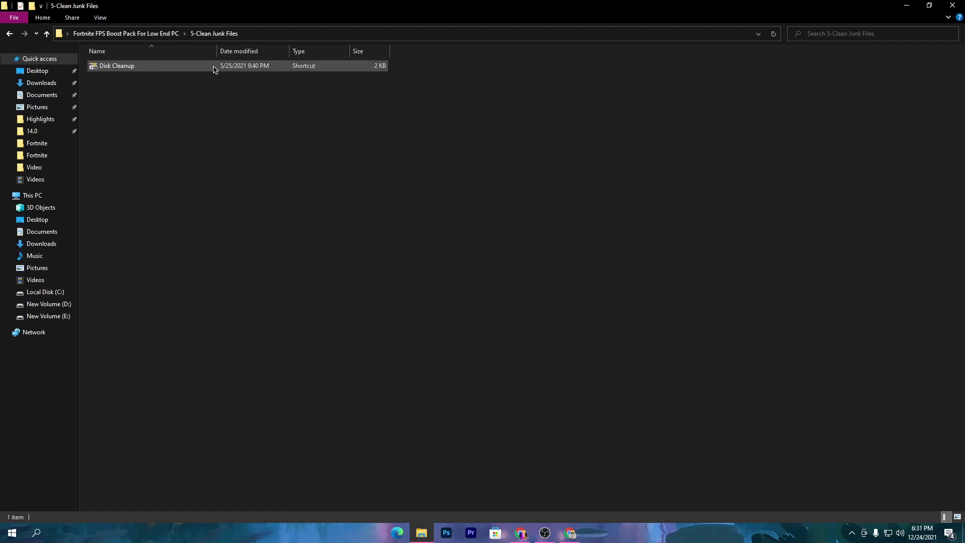
double_click(168, 67)
click(464, 283)
click(188, 309)
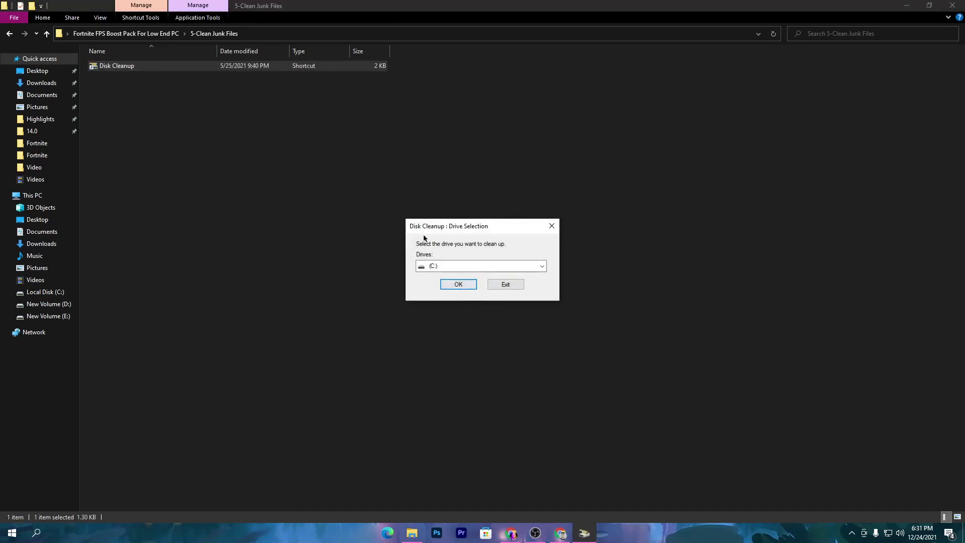
click(551, 225)
Step: Copy GameUserSettings.ini from the Med End PC folder inside the pack's 6-Fortnite Config Files
click(104, 37)
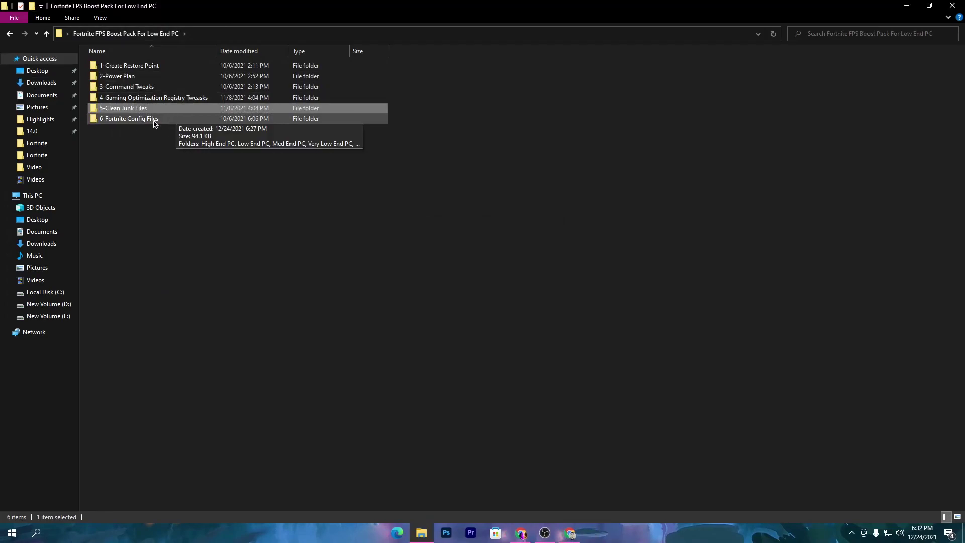
double_click(154, 120)
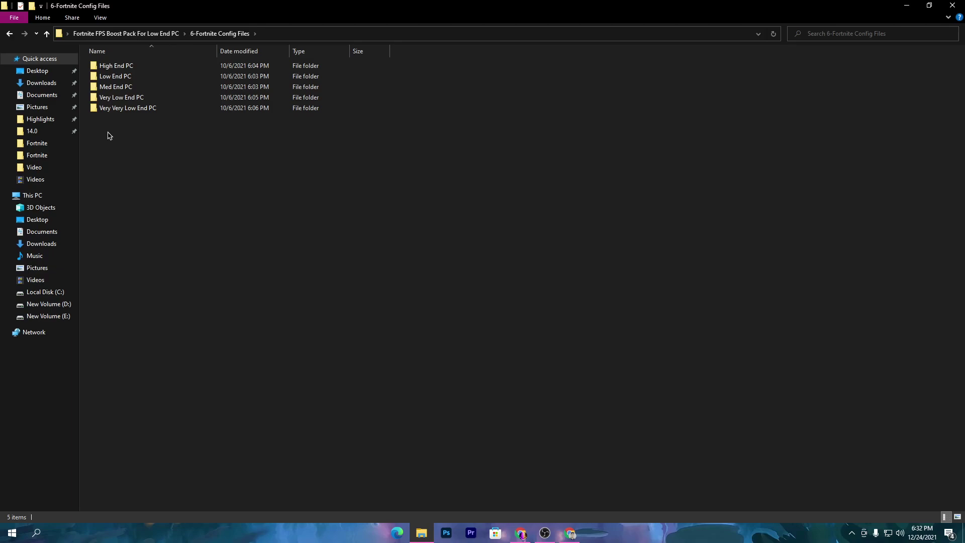
double_click(147, 91)
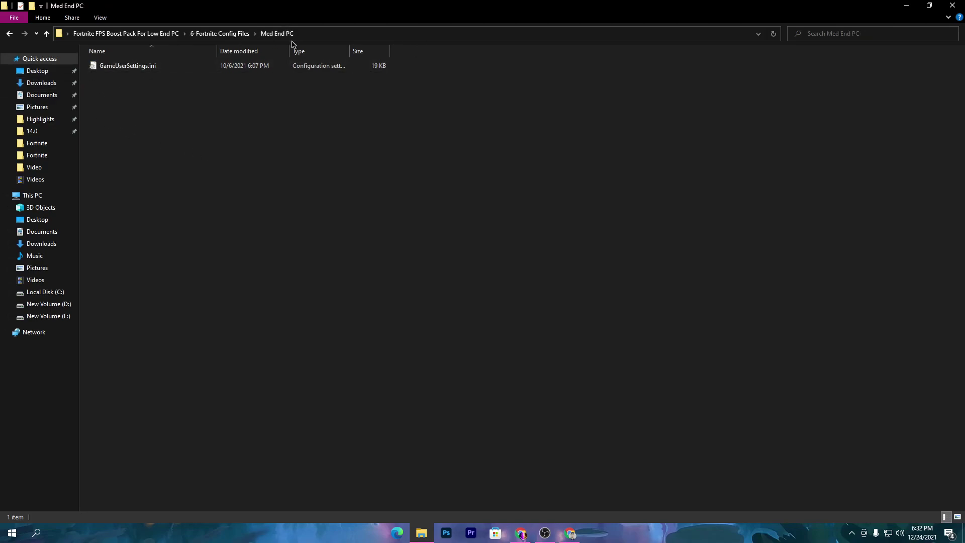
right_click(137, 63)
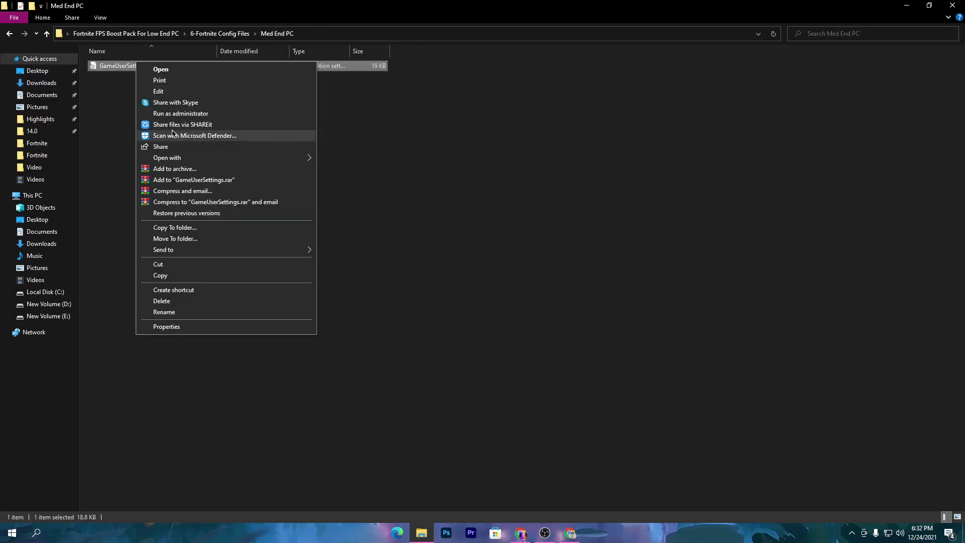
click(161, 275)
Step: Open the appdata folder through Run and go to Local > FortniteGame > Saved > Config > WindowsClient
key(super+r)
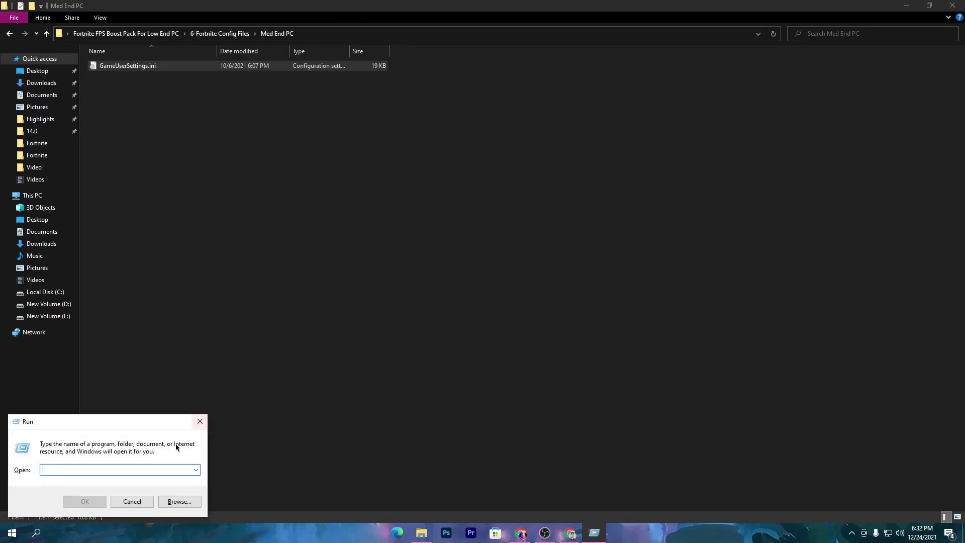
text(appdata)
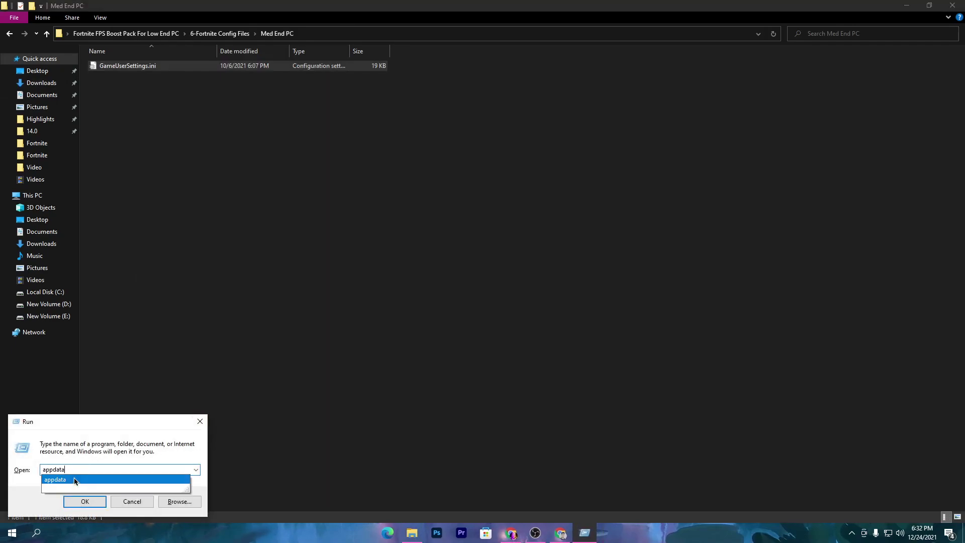
click(56, 478)
click(85, 501)
double_click(116, 69)
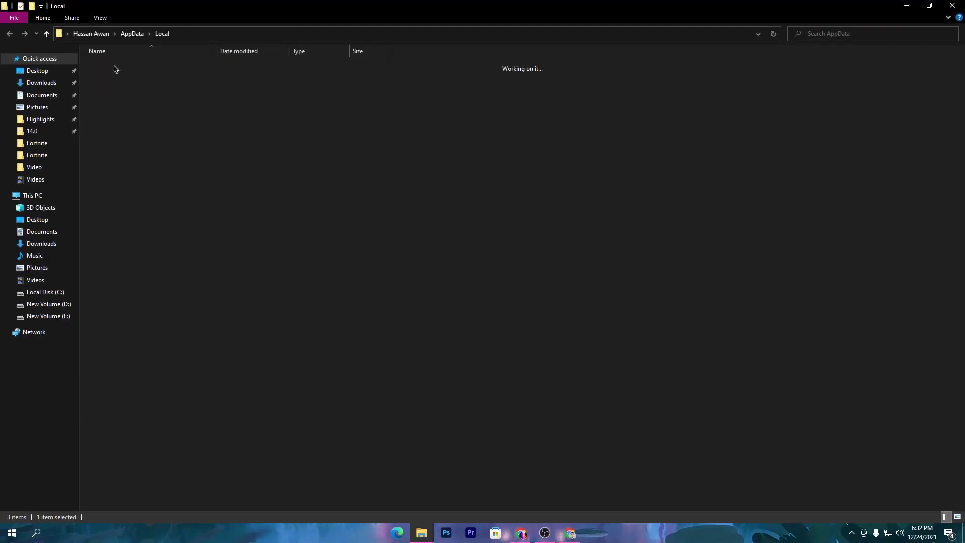
double_click(118, 278)
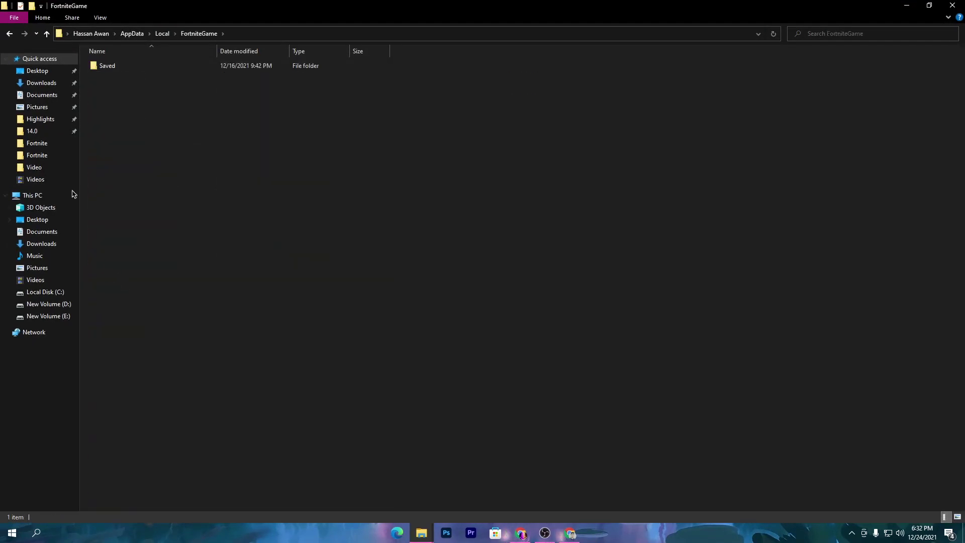
double_click(107, 66)
double_click(130, 77)
double_click(128, 79)
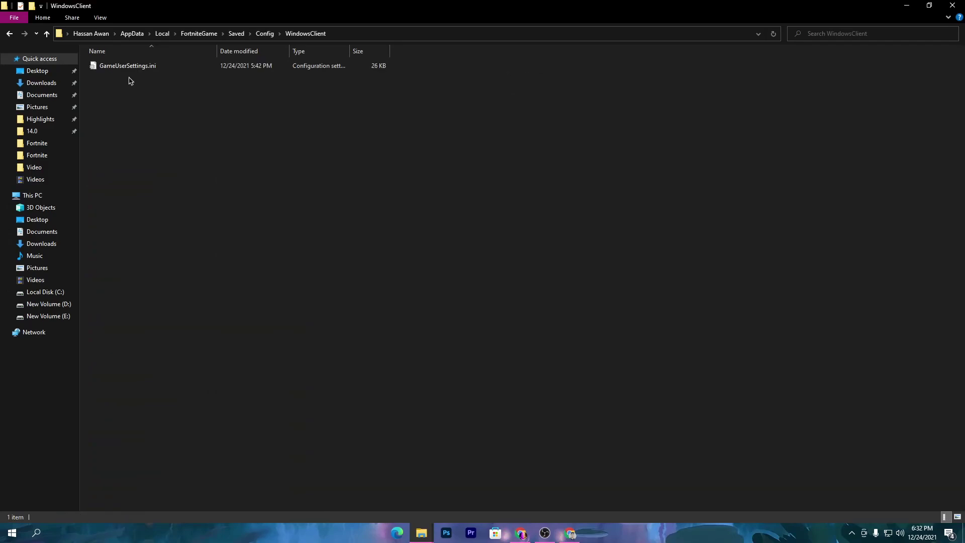
Step: Try to paste the copied GameUserSettings.ini into WindowsClient, cancel the file replacement, and close both folder windows
right_click(210, 130)
click(246, 201)
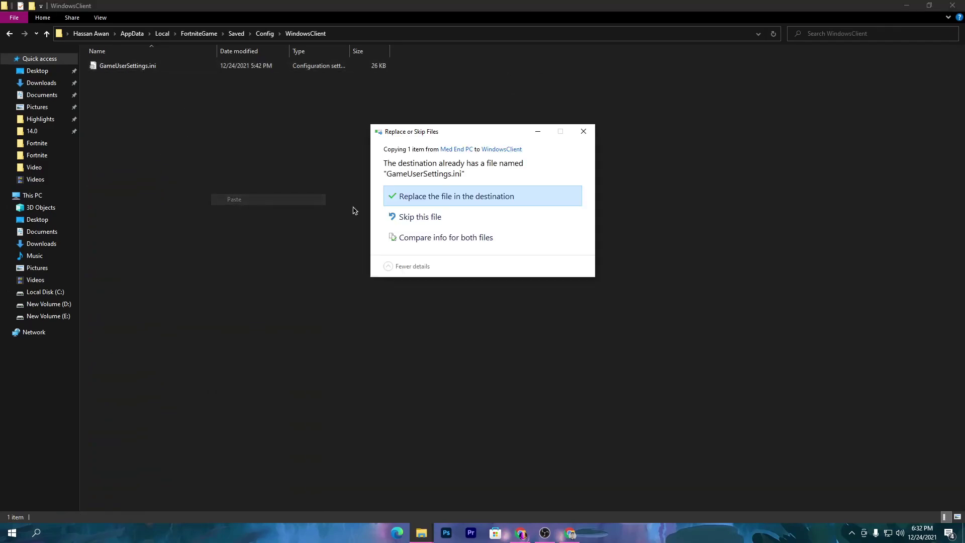
click(583, 131)
click(952, 5)
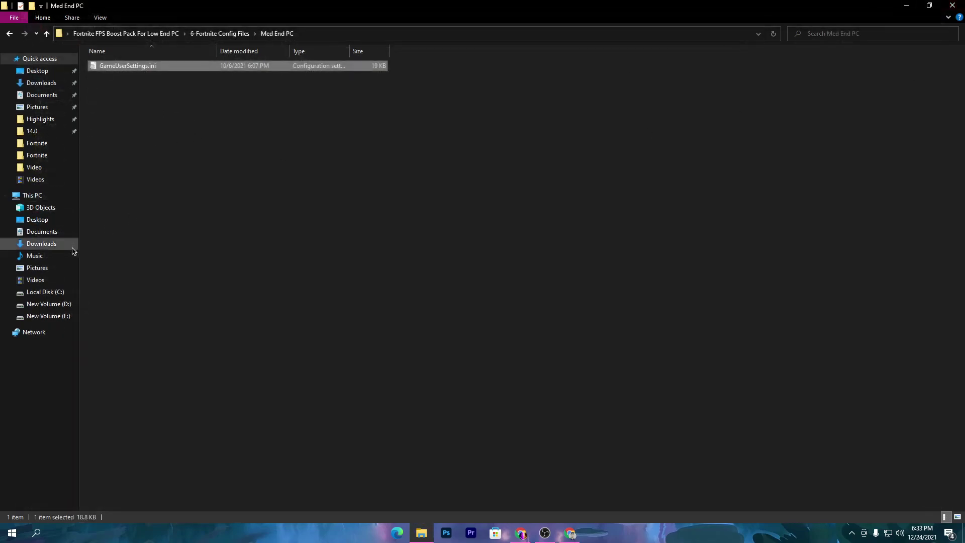
click(952, 5)
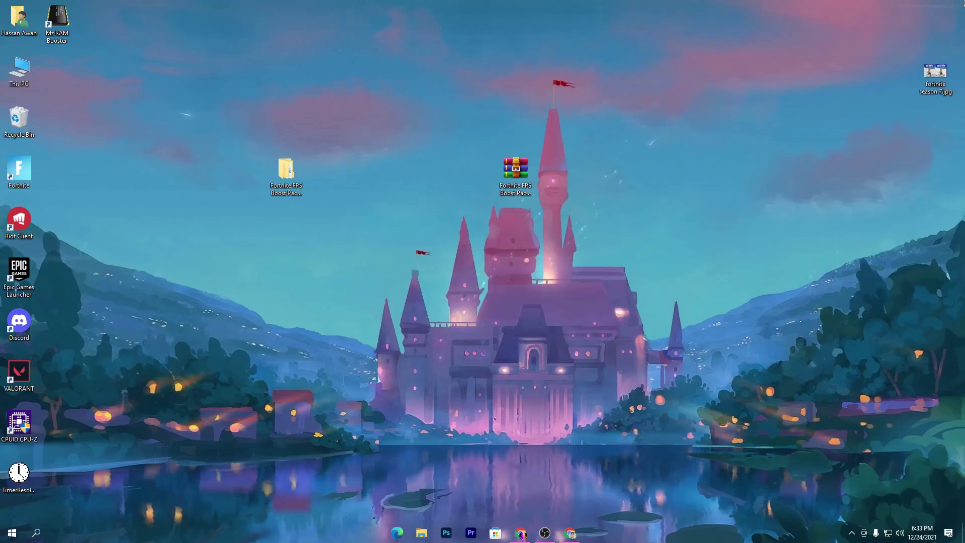
Step: Open the Windows display settings and view the available display resolutions
right_click(370, 148)
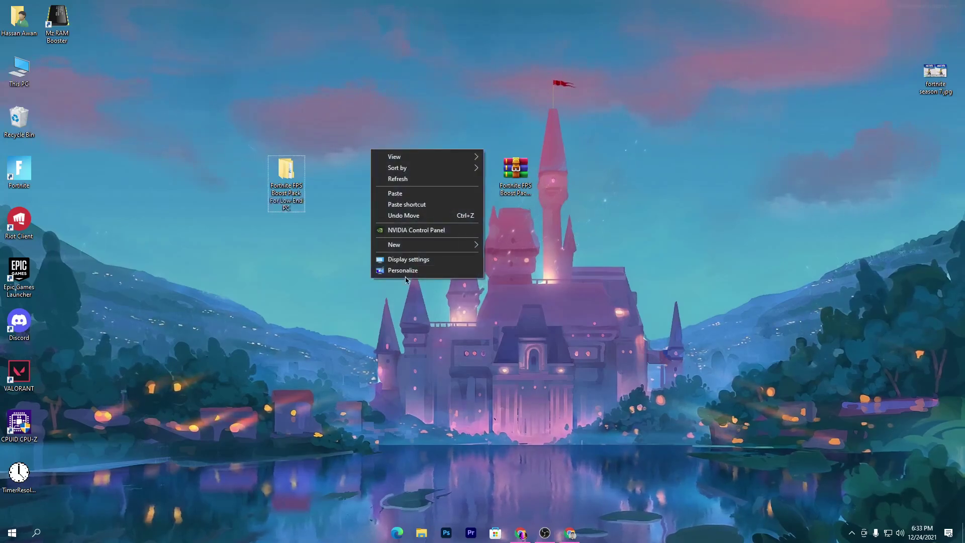
click(402, 259)
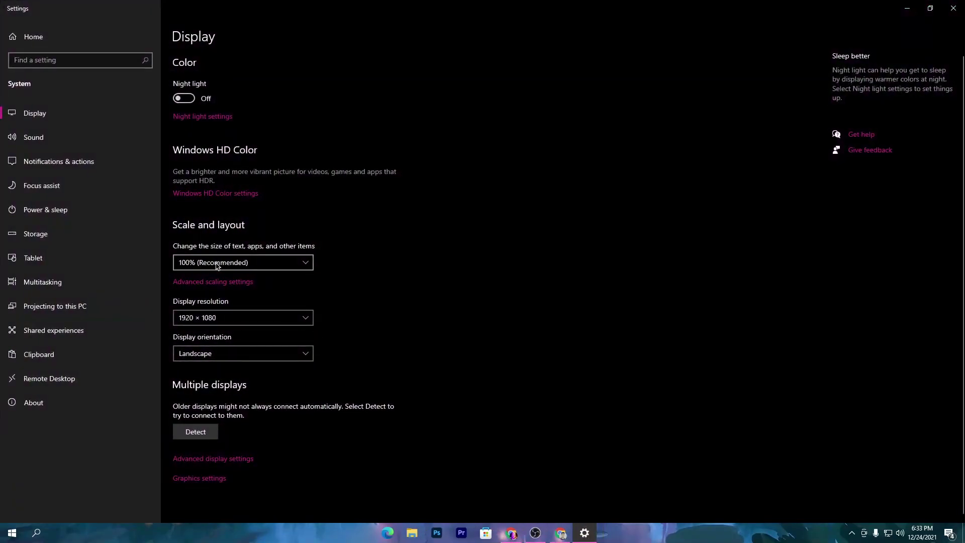
click(224, 322)
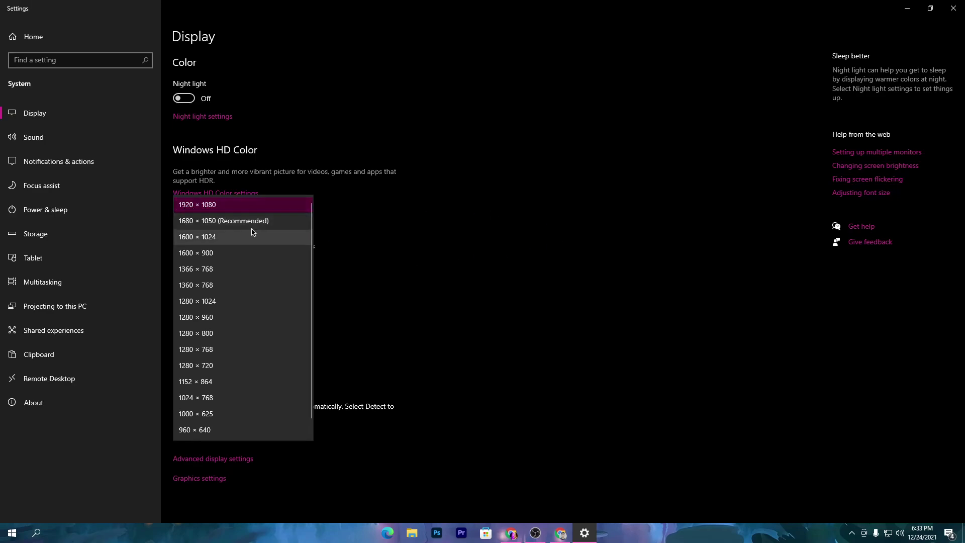
click(596, 288)
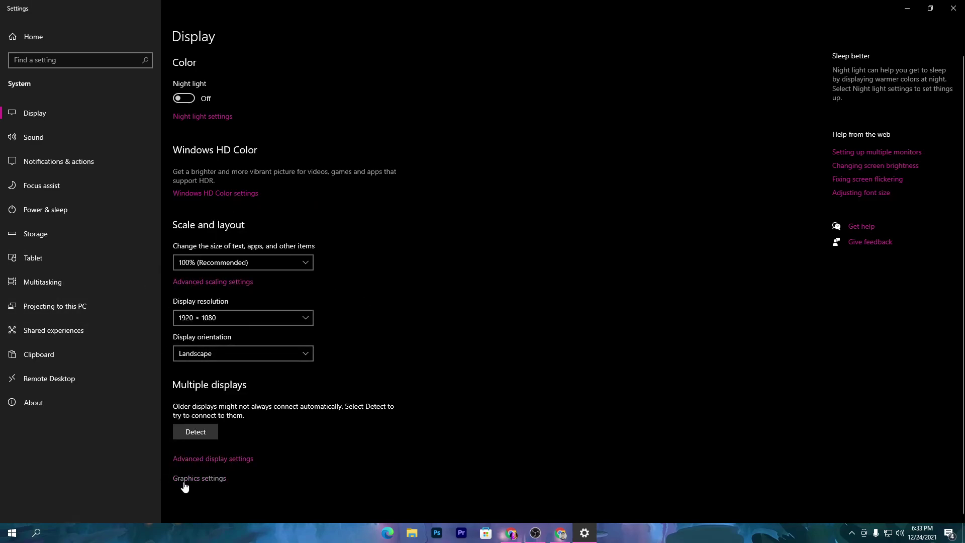
Step: Add FortniteClient-Win64-Shipping.exe as a desktop app to the graphics performance preferences in Graphics settings
click(209, 483)
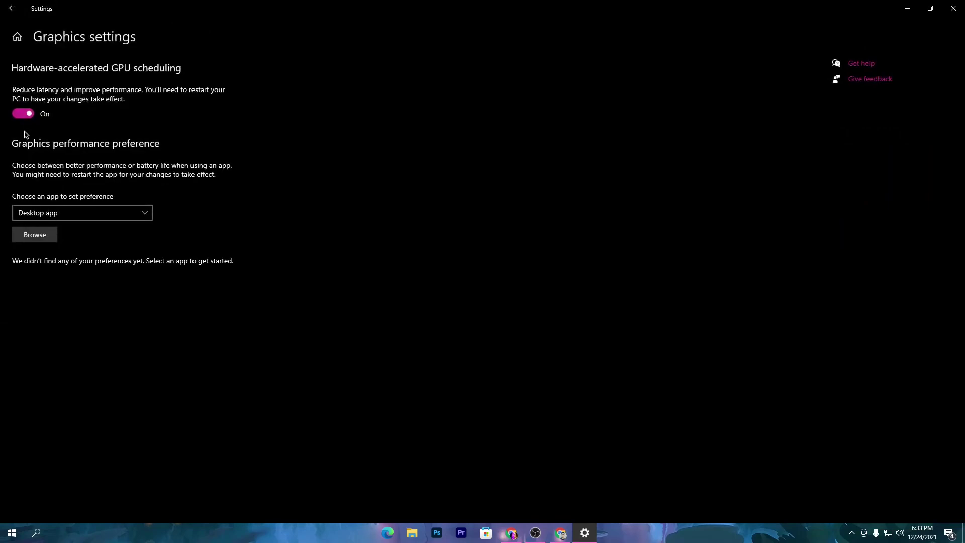
click(34, 235)
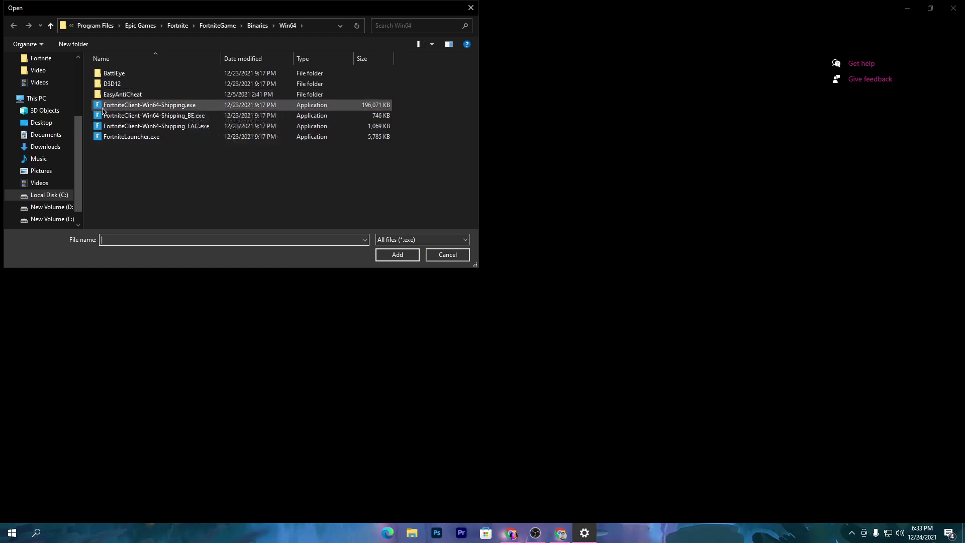
click(206, 107)
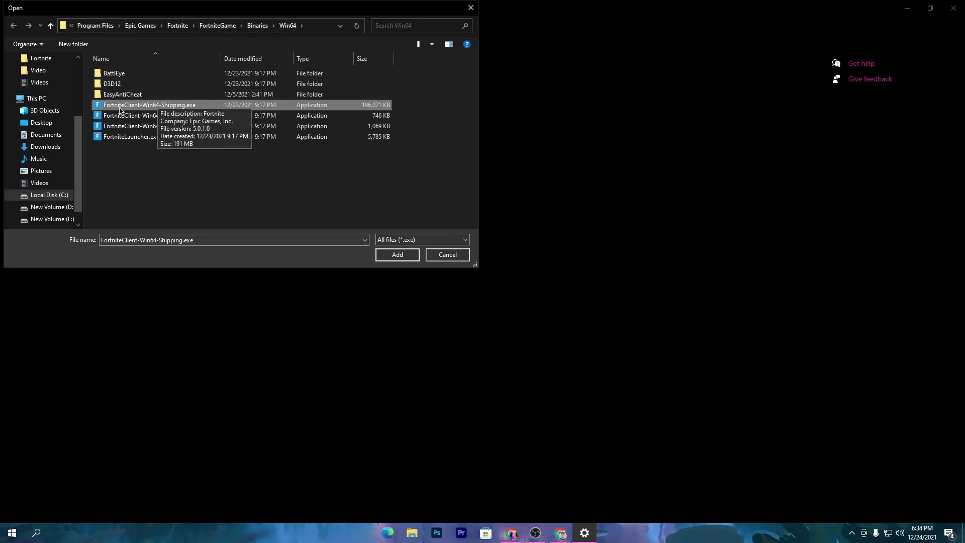
click(397, 254)
Step: Set Fortnite's graphics preference to High performance, save it, and close the settings window
click(150, 317)
click(429, 283)
click(433, 322)
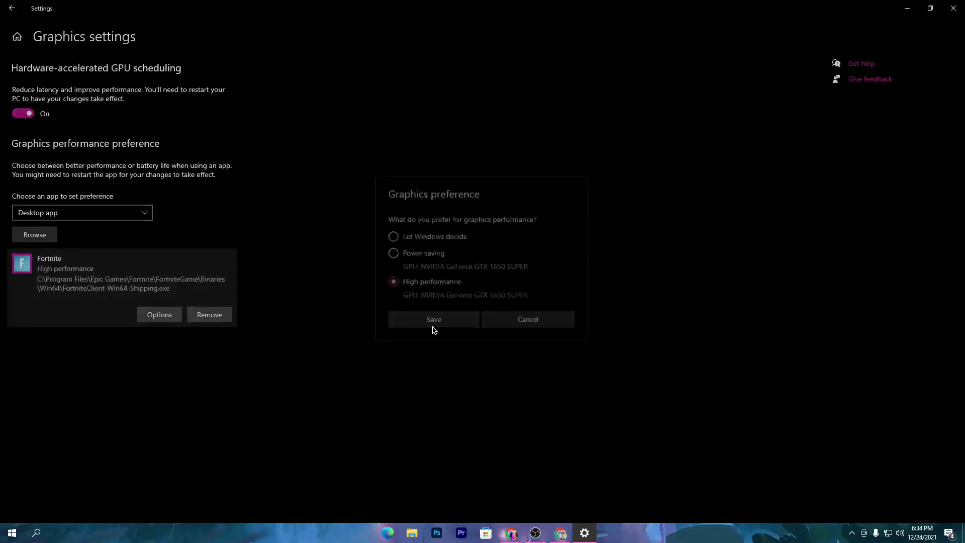
click(953, 8)
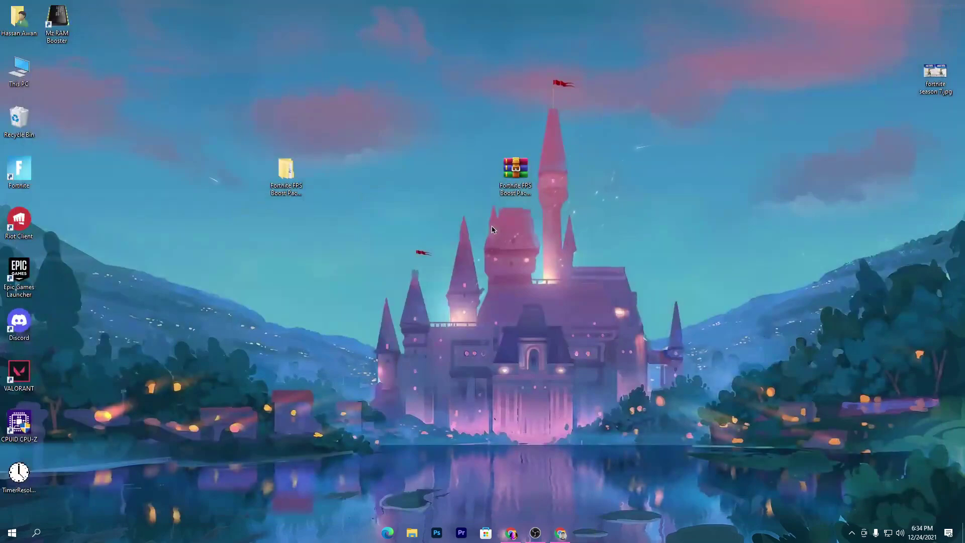